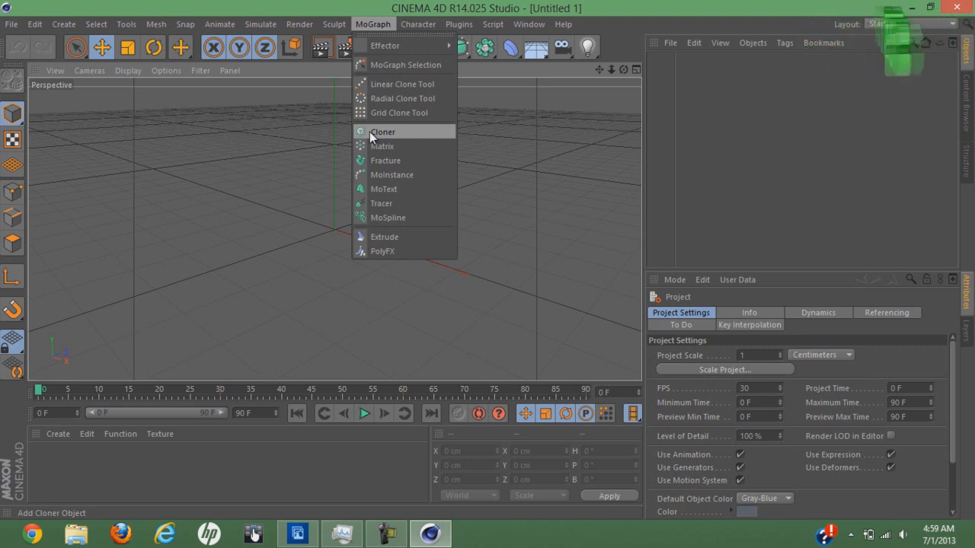
Add a MoText object to the scene and change its text to BTMG.
click(376, 189)
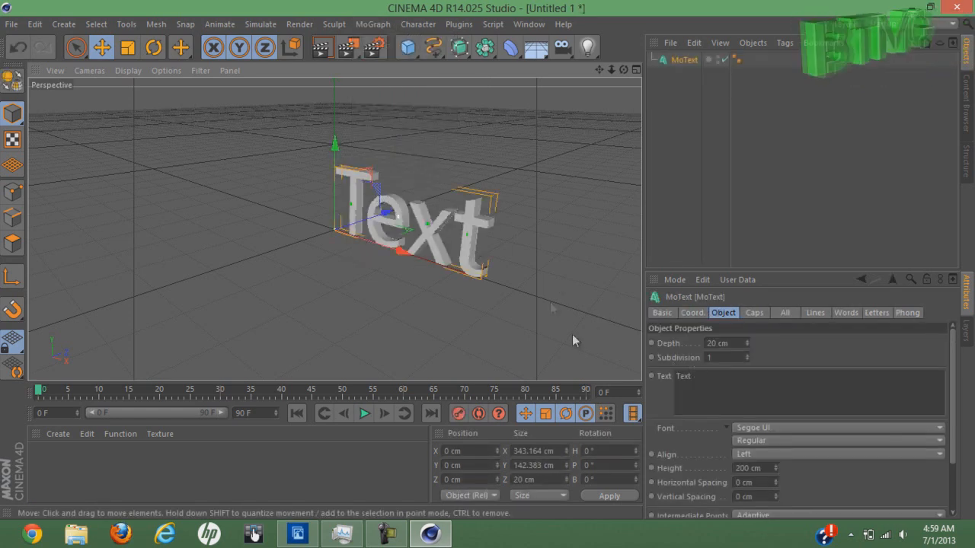
click(738, 379)
drag(738, 379, 676, 377)
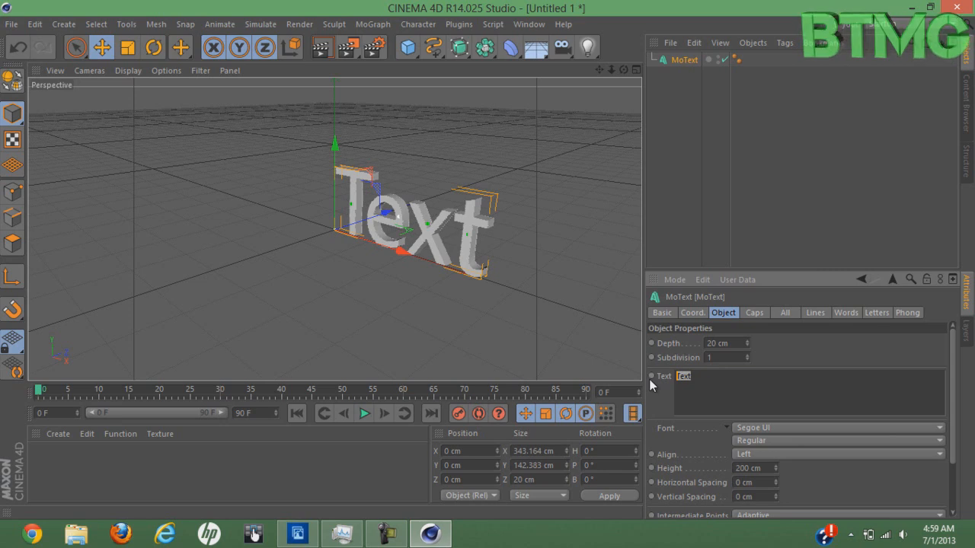
text(BTMG)
Set the BTMG text's font to Cleanwork.
click(759, 430)
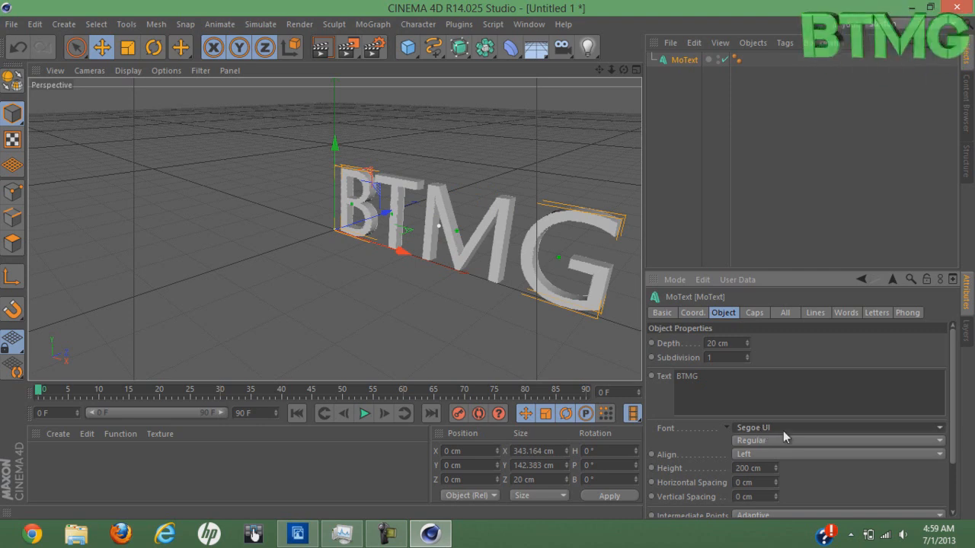
click(939, 427)
drag(941, 430, 911, 177)
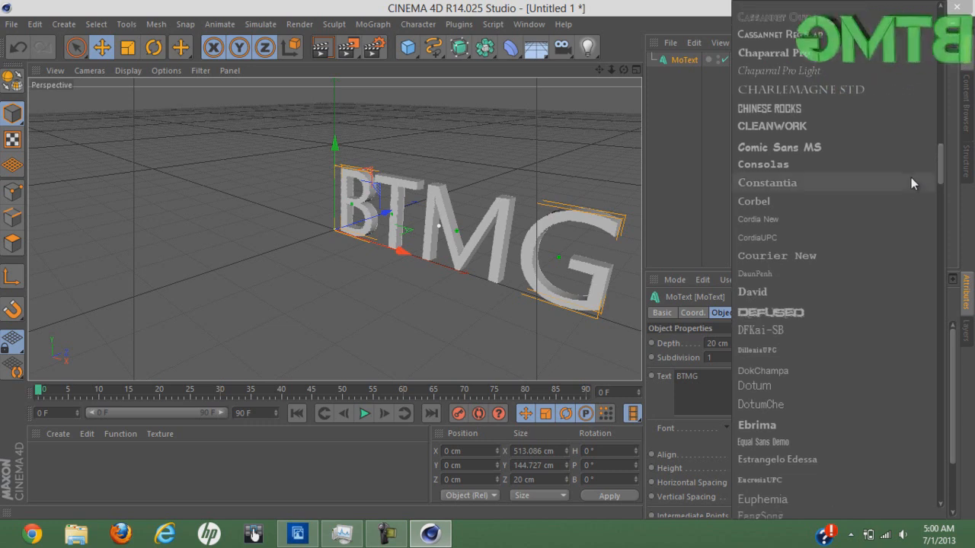
click(851, 129)
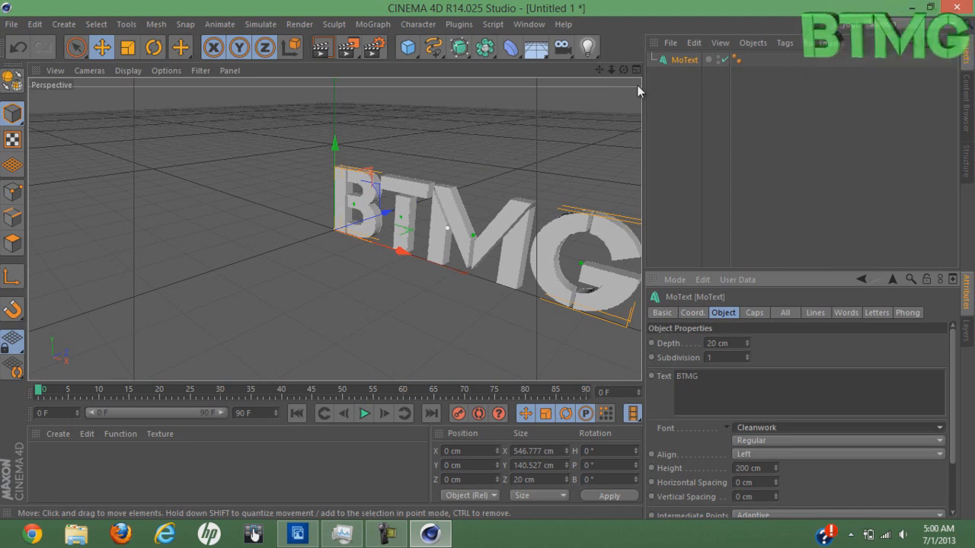
Set both the start and end caps of the BTMG text to Fillet Cap.
drag(601, 70, 490, 257)
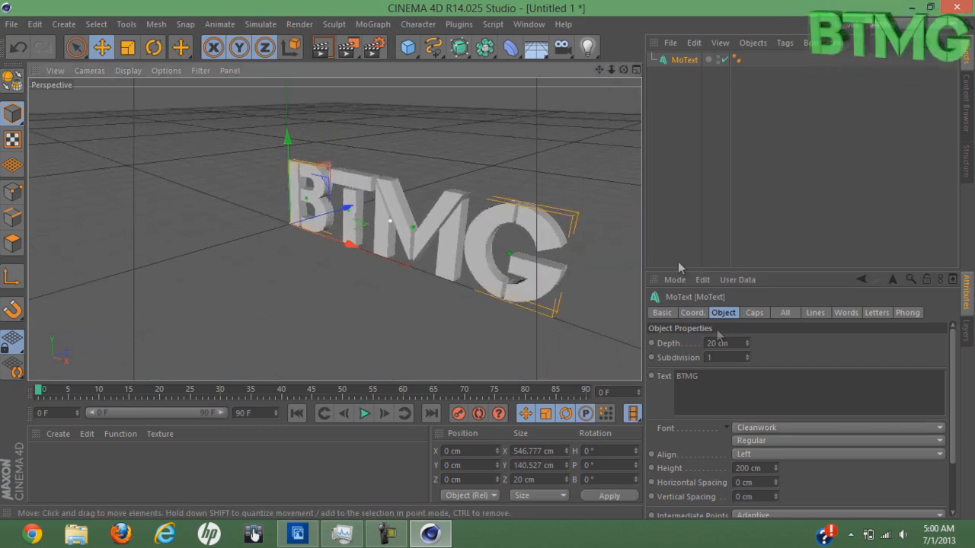
click(753, 313)
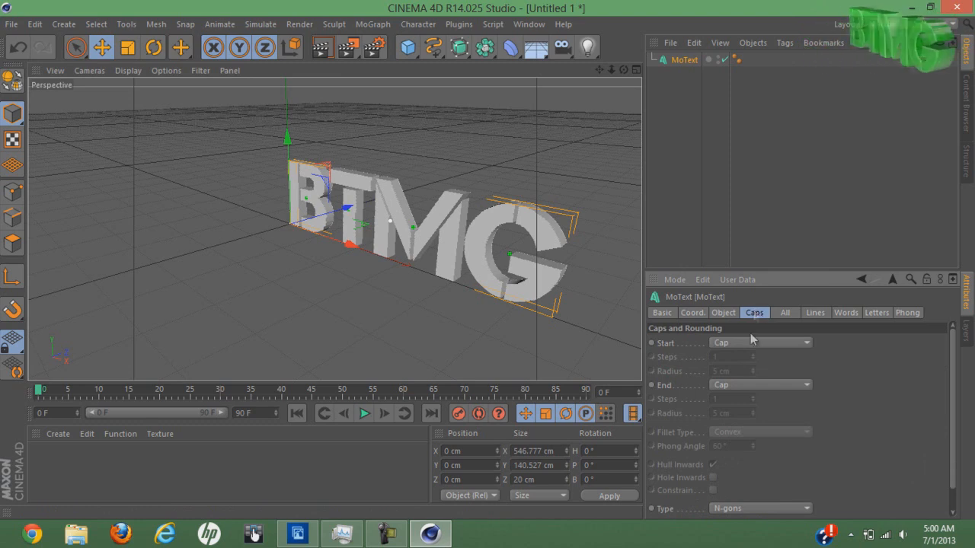
click(742, 344)
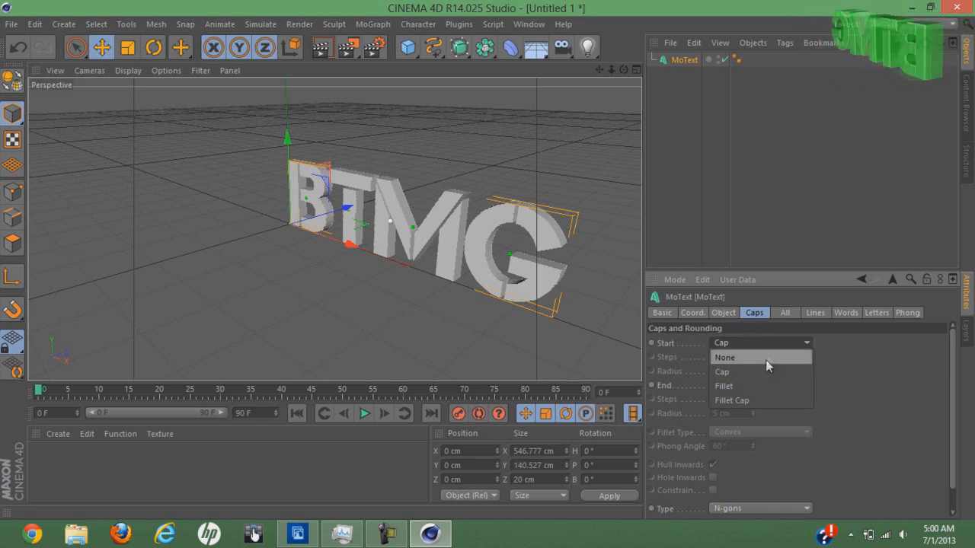
click(754, 400)
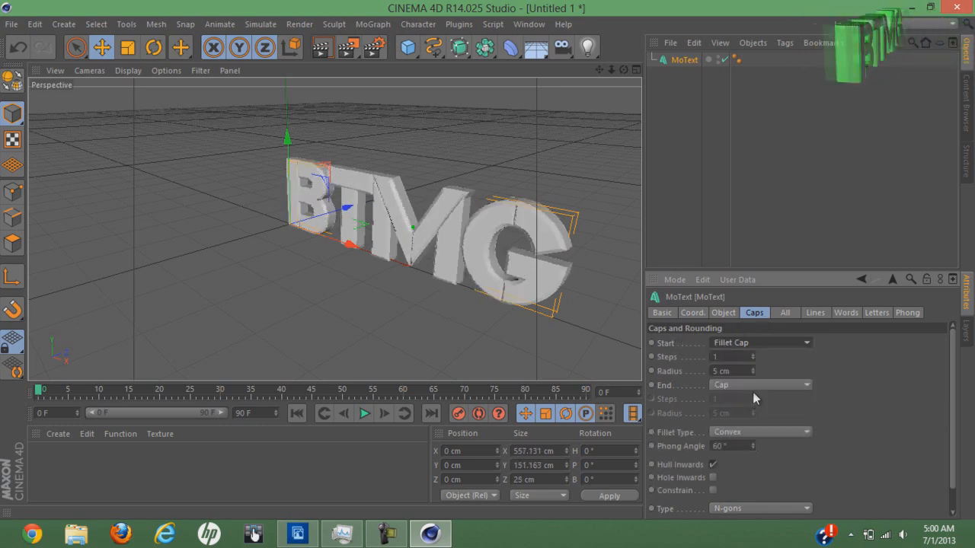
click(750, 386)
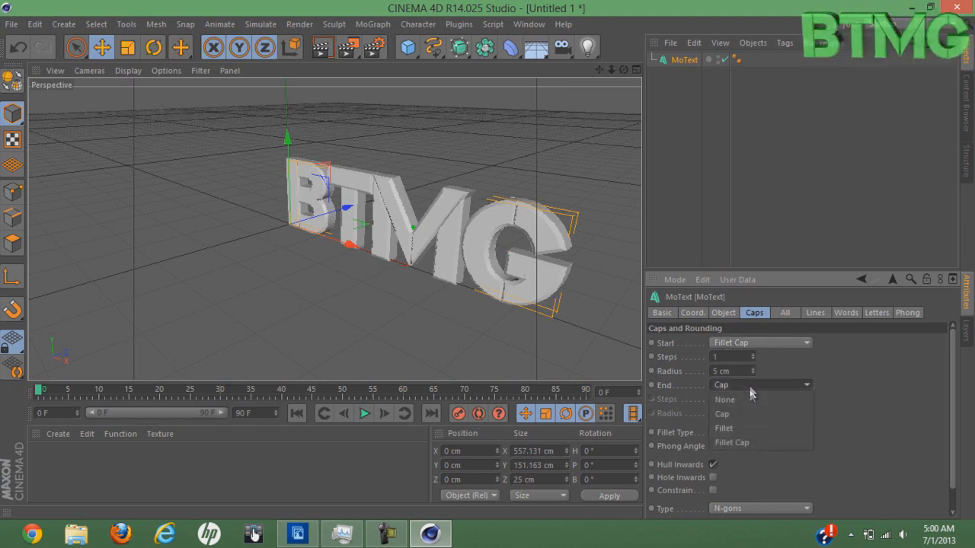
click(751, 441)
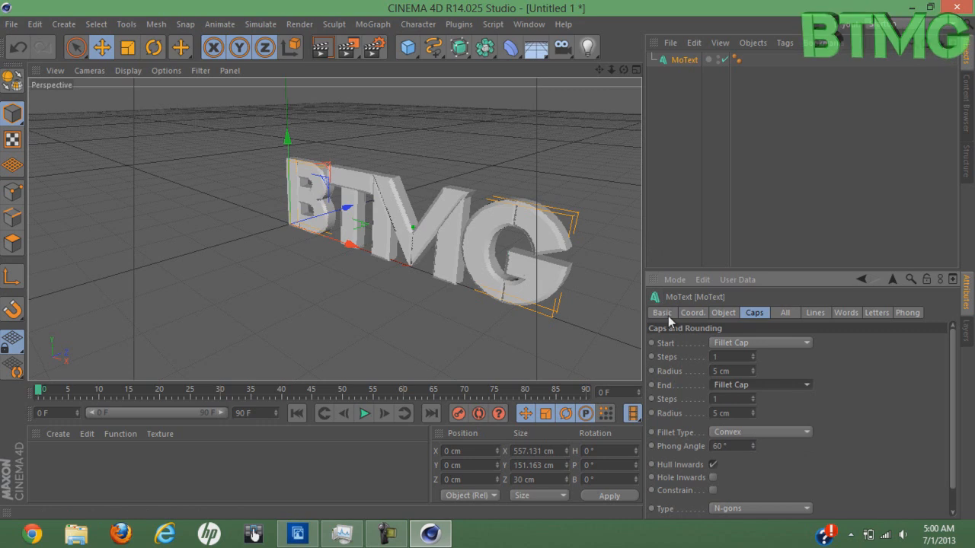
Increase the text's extrusion depth to 45 cm and render a preview in the viewport.
click(725, 314)
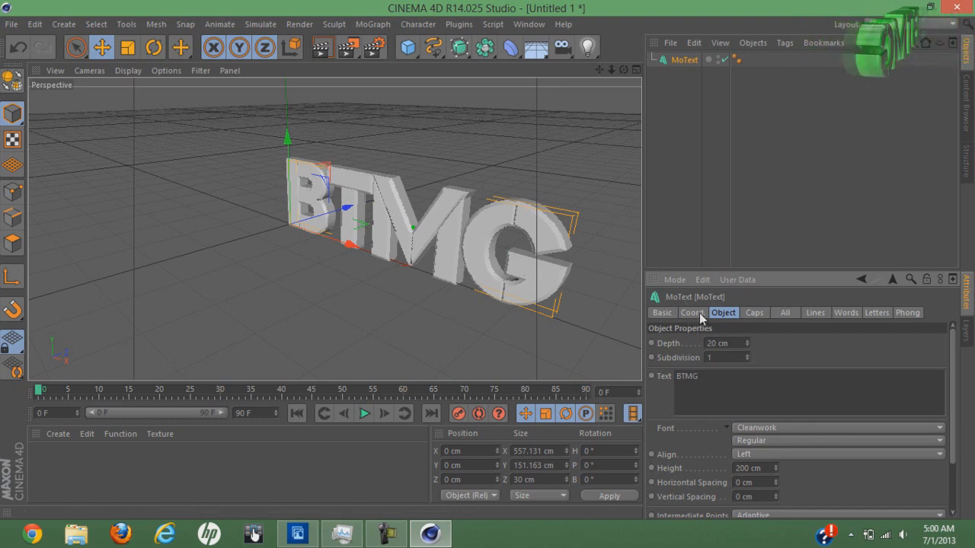
drag(746, 343, 746, 346)
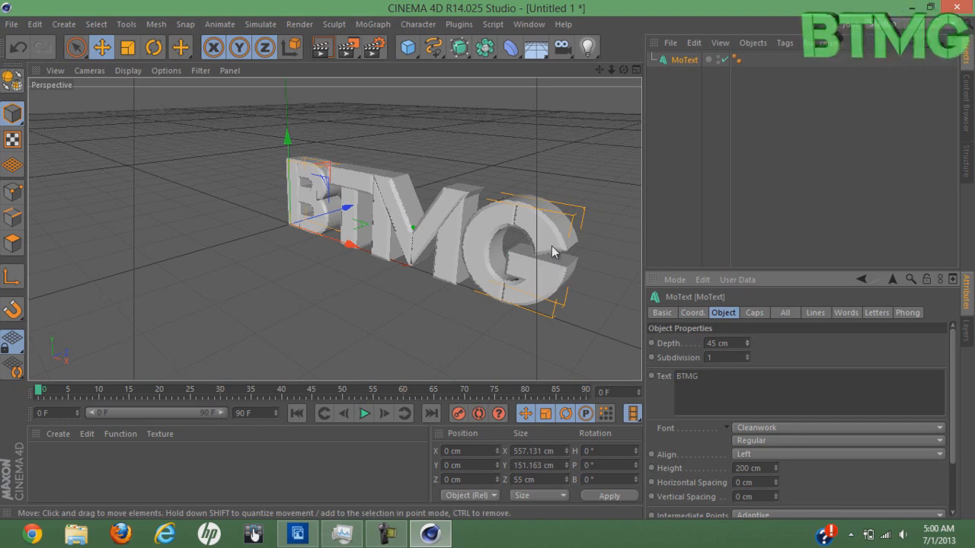
key(ctrl+r)
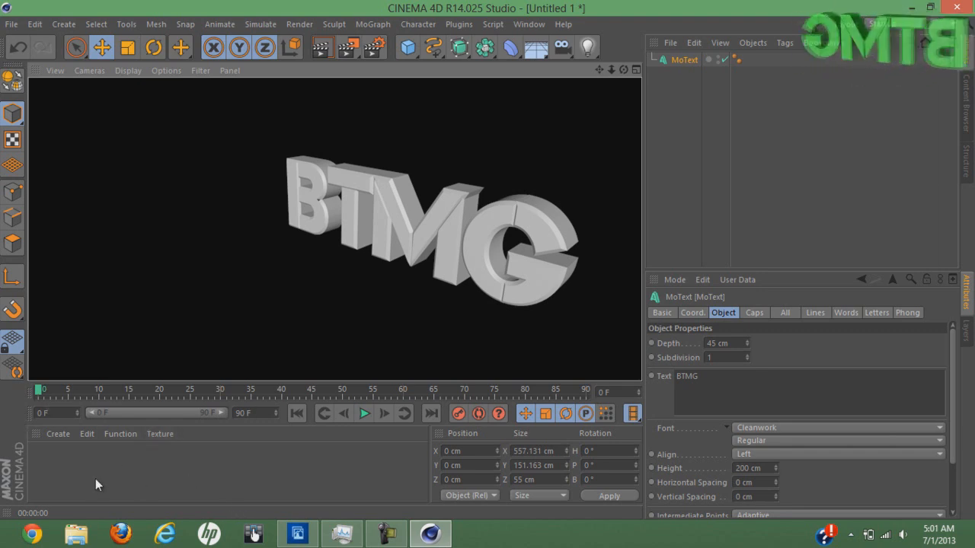
Create a new material and set its color to bright green with RGB 29, 255, 0.
click(60, 434)
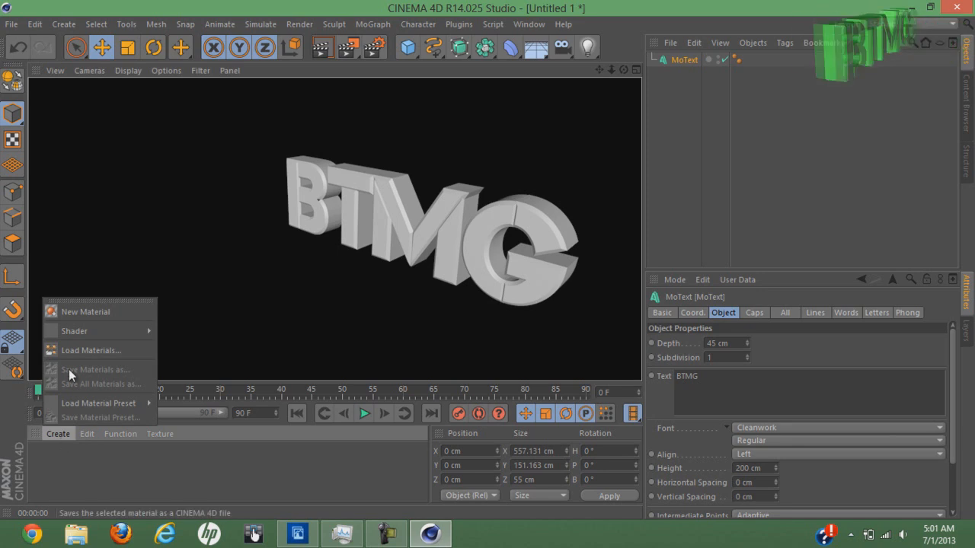
click(81, 306)
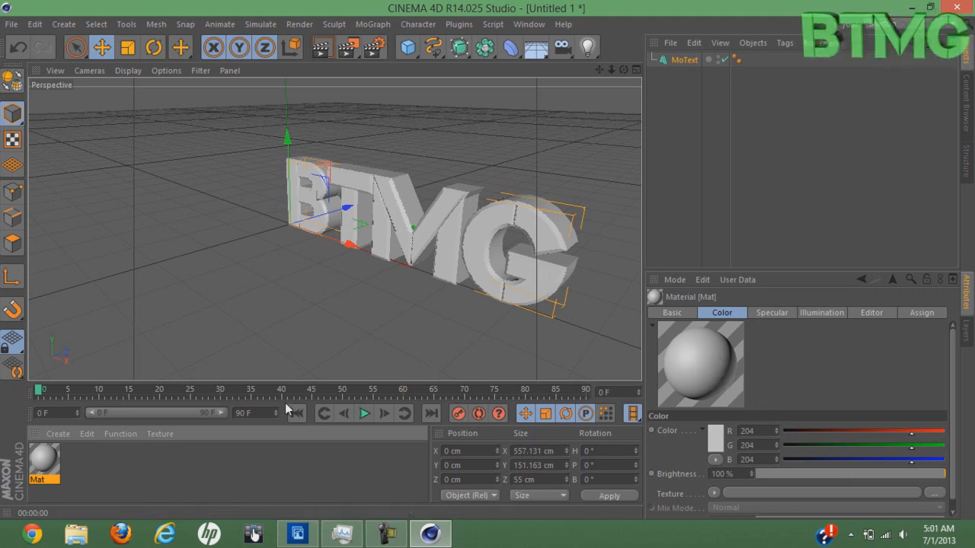
double_click(44, 460)
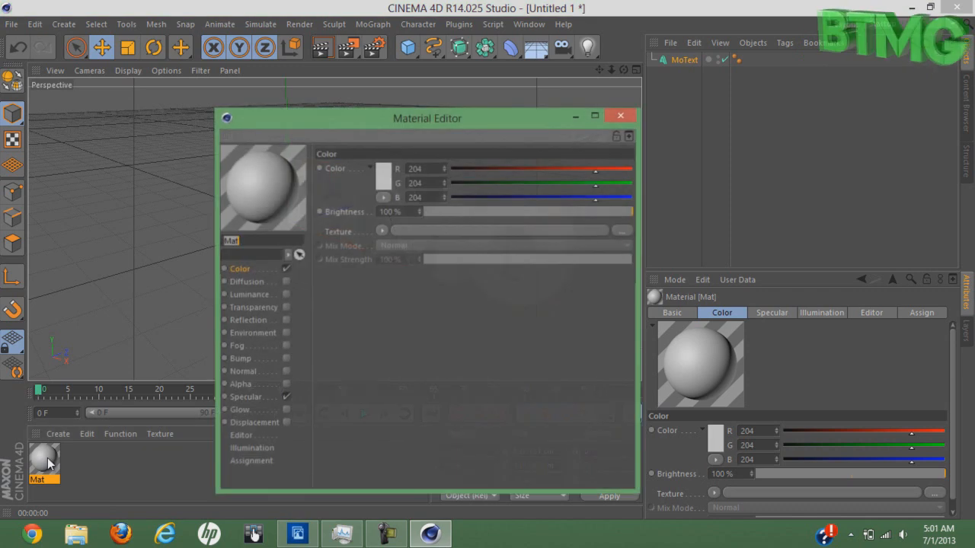
click(337, 168)
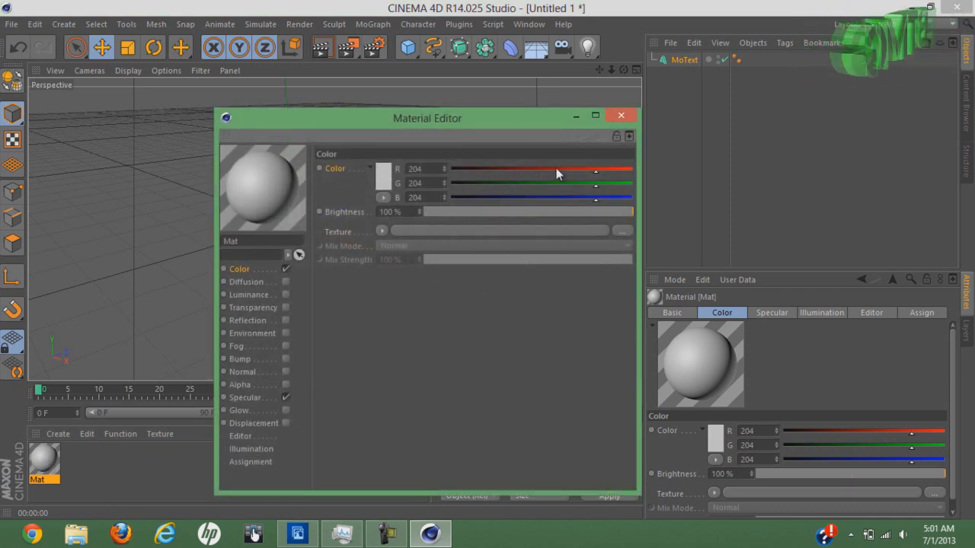
click(387, 175)
click(393, 126)
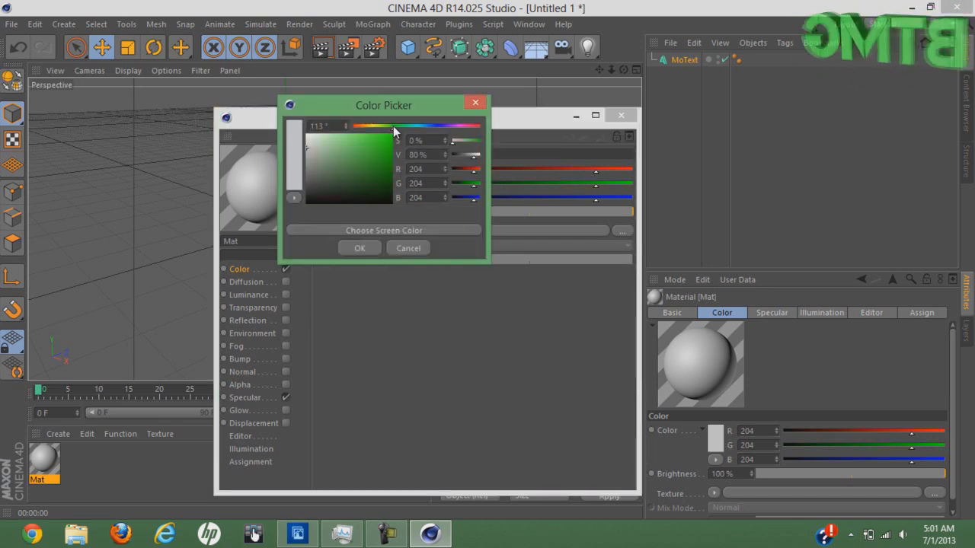
click(368, 161)
drag(377, 158, 414, 127)
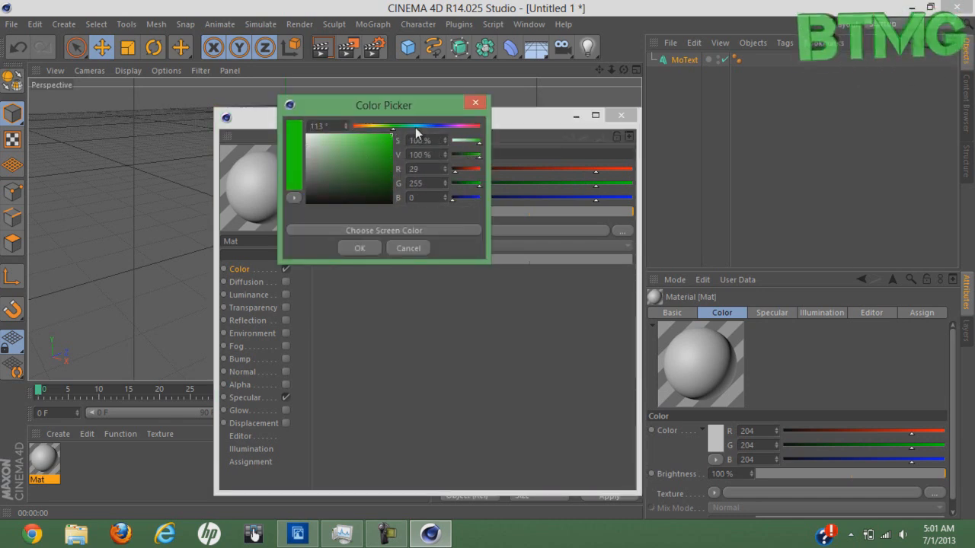
click(364, 248)
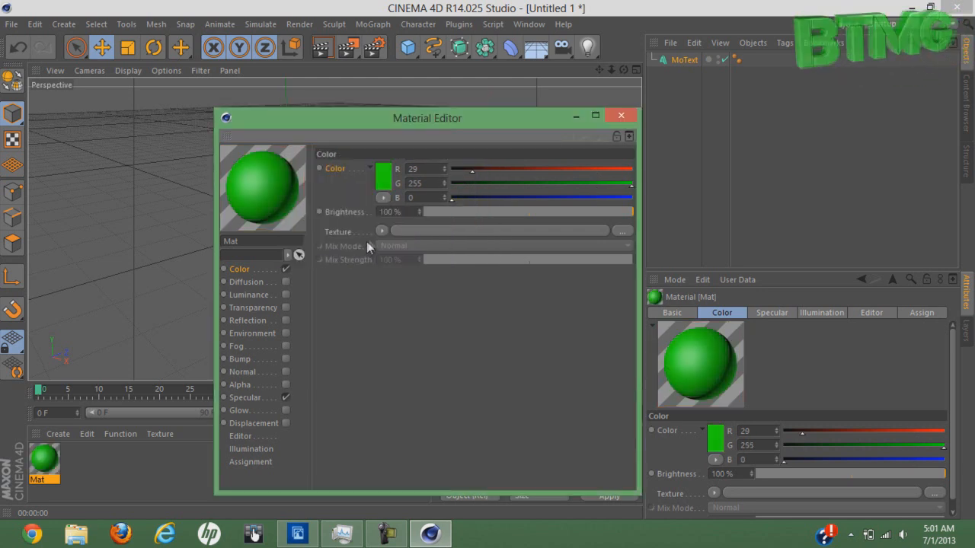
Enable reflection on the green material with a brightness of 70% and close the material editor.
click(263, 322)
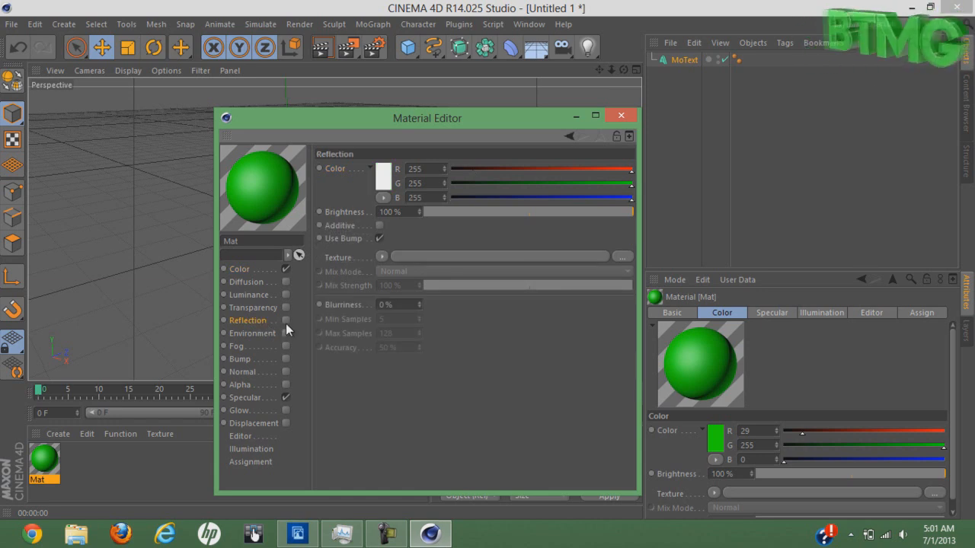
click(285, 321)
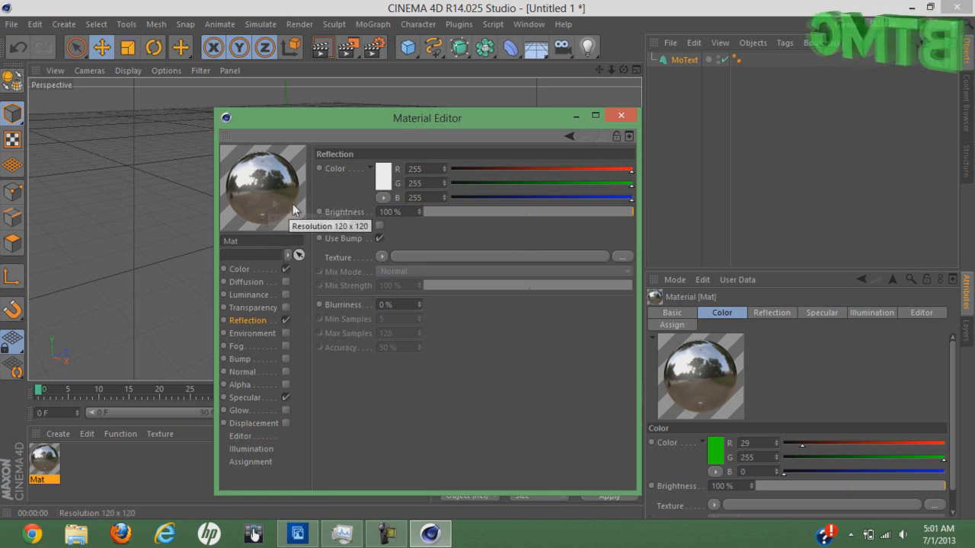
click(614, 212)
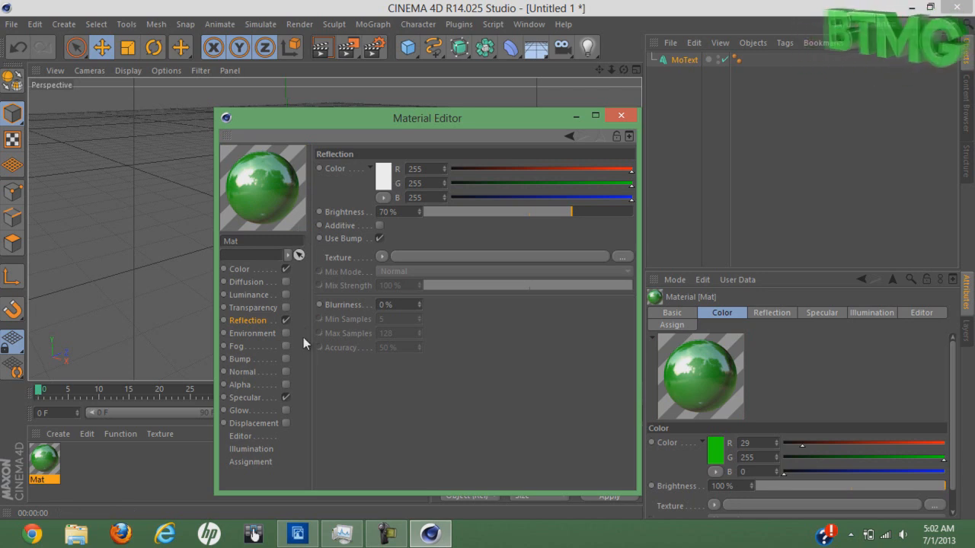
click(622, 116)
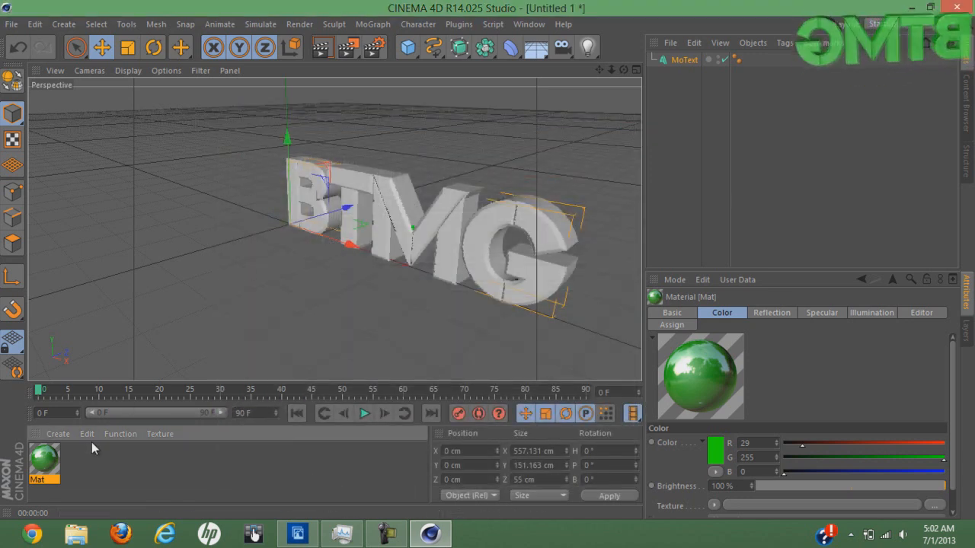
Apply the green material to the MoText object and render a preview in the viewport.
drag(44, 459, 691, 58)
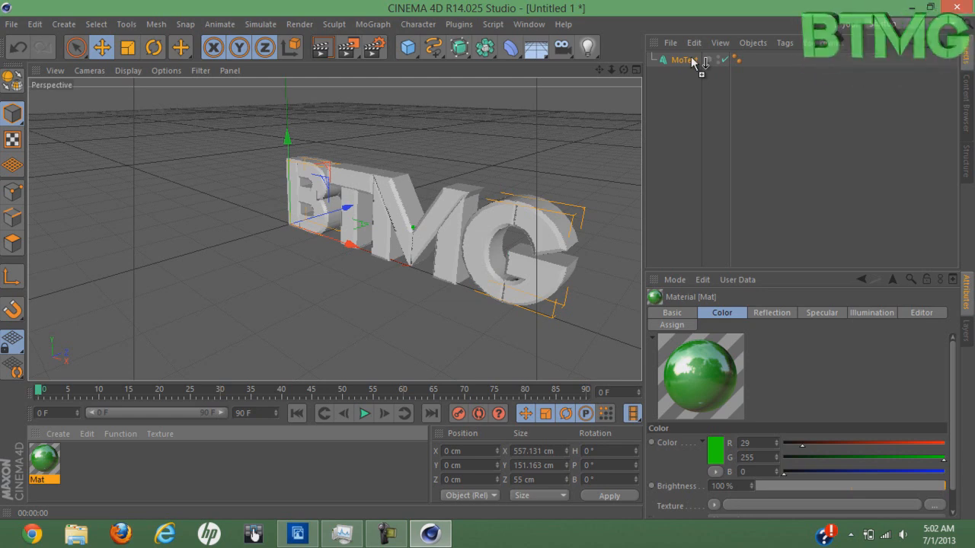
drag(692, 58, 691, 59)
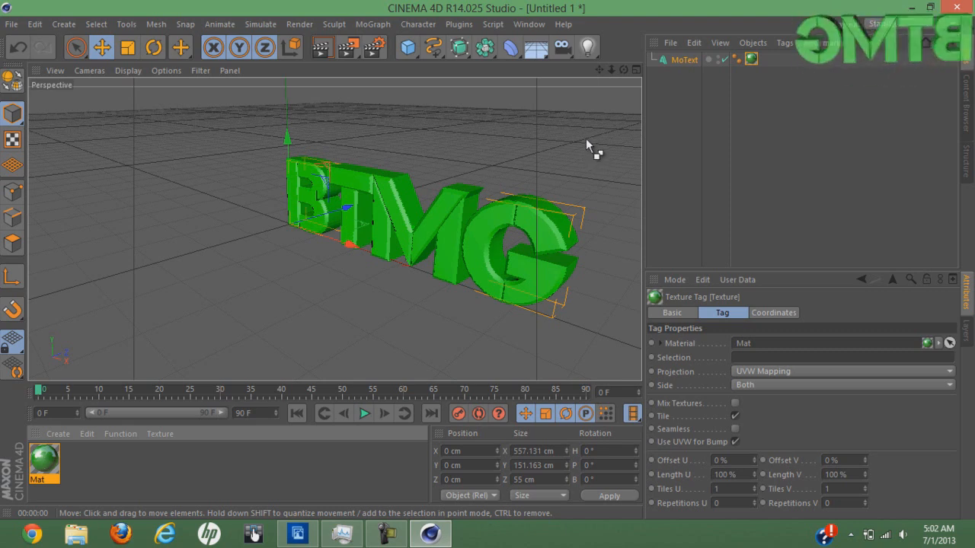
key(ctrl+r)
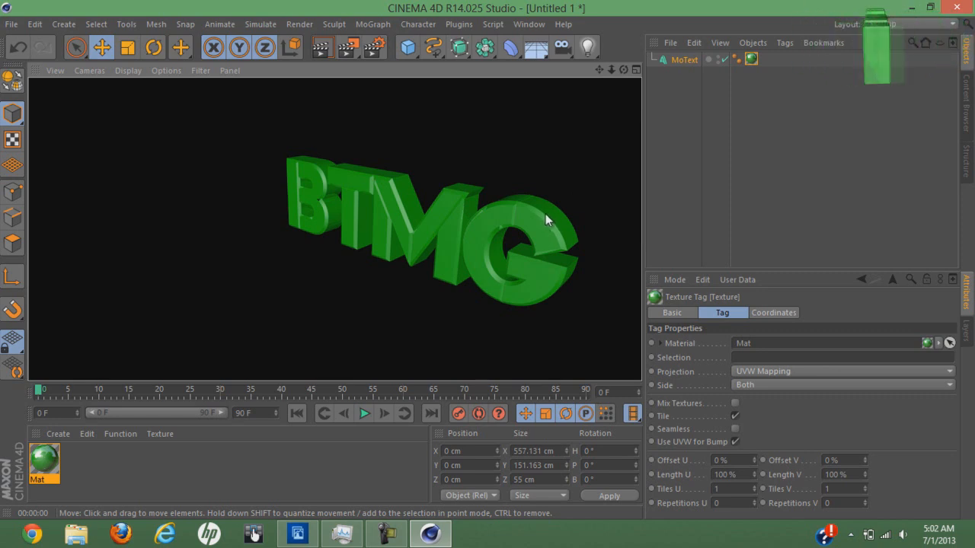
Set the render output size to a width of 1280 and a height of 720 pixels.
click(376, 49)
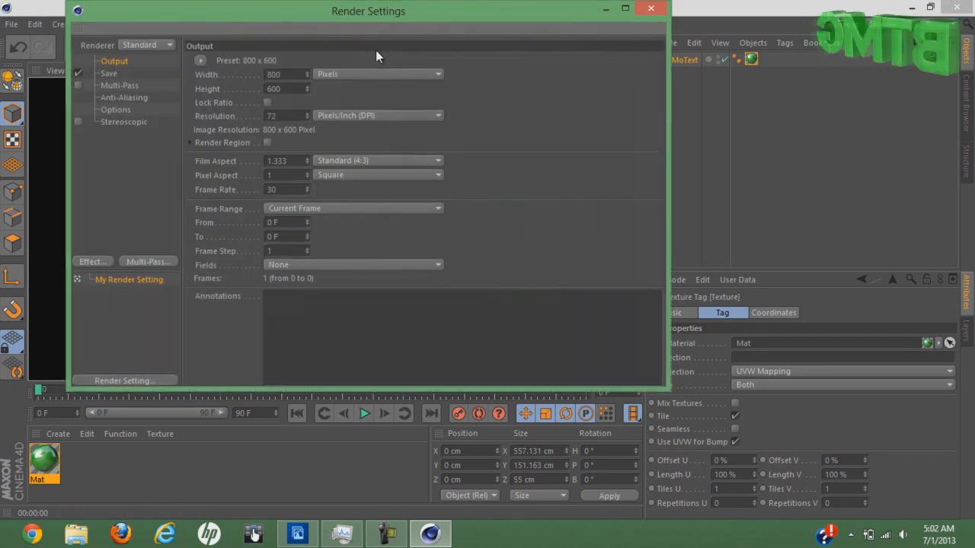
double_click(284, 77)
text(1280)
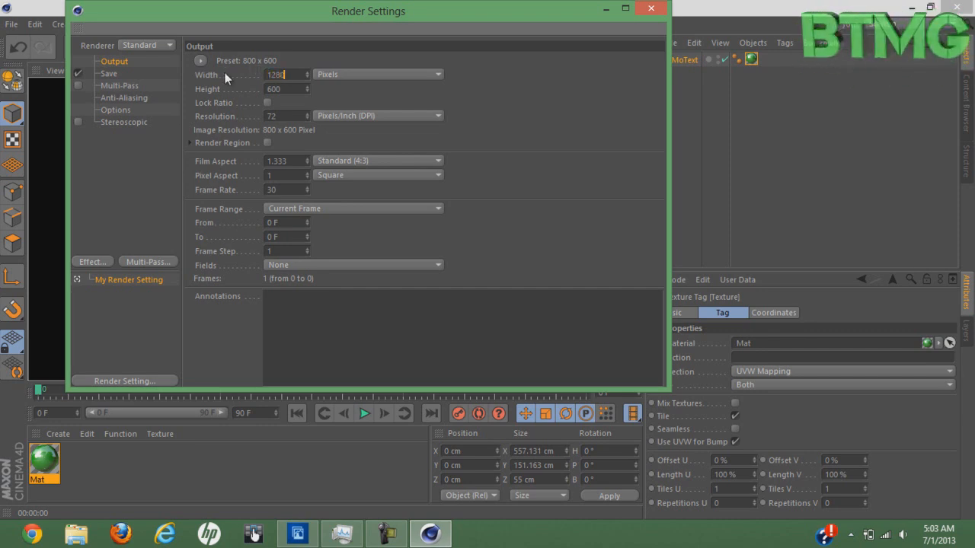
key(Return)
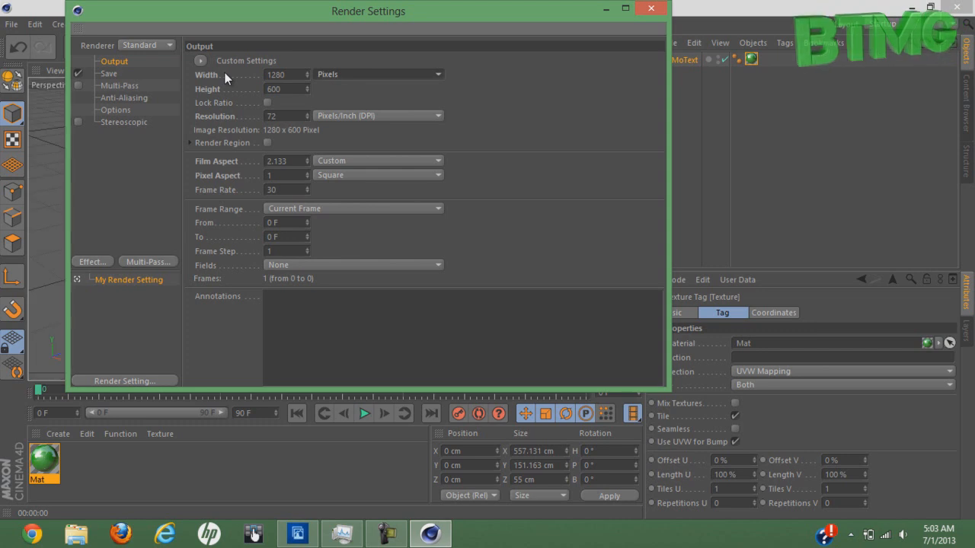
double_click(302, 90)
text(720)
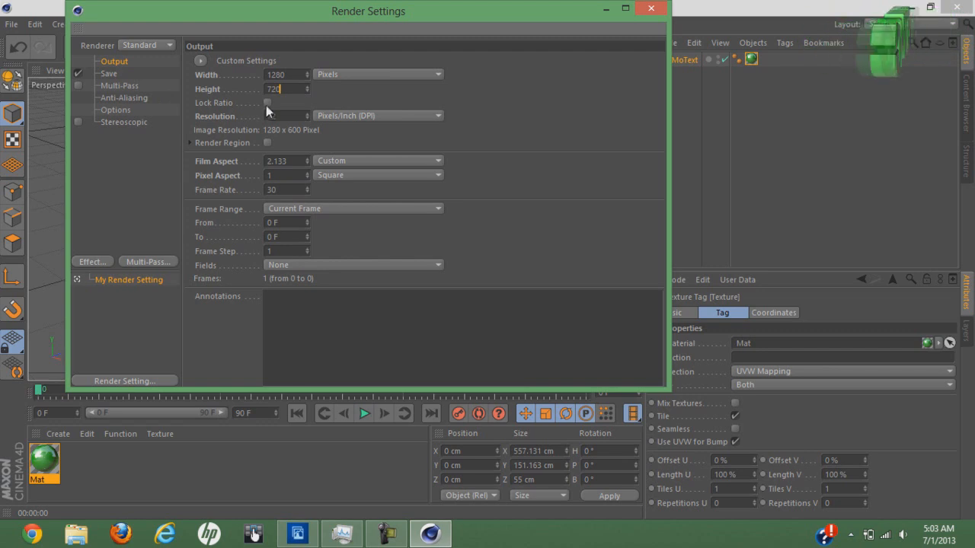
key(Tab)
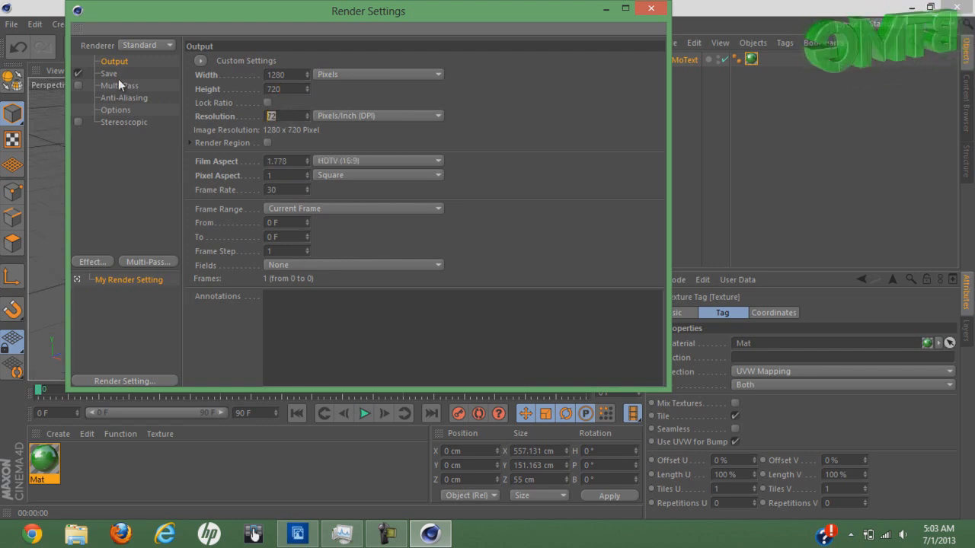
Set the output resolution to 150 pixels/inch and the frame range to Current Frame.
text(150)
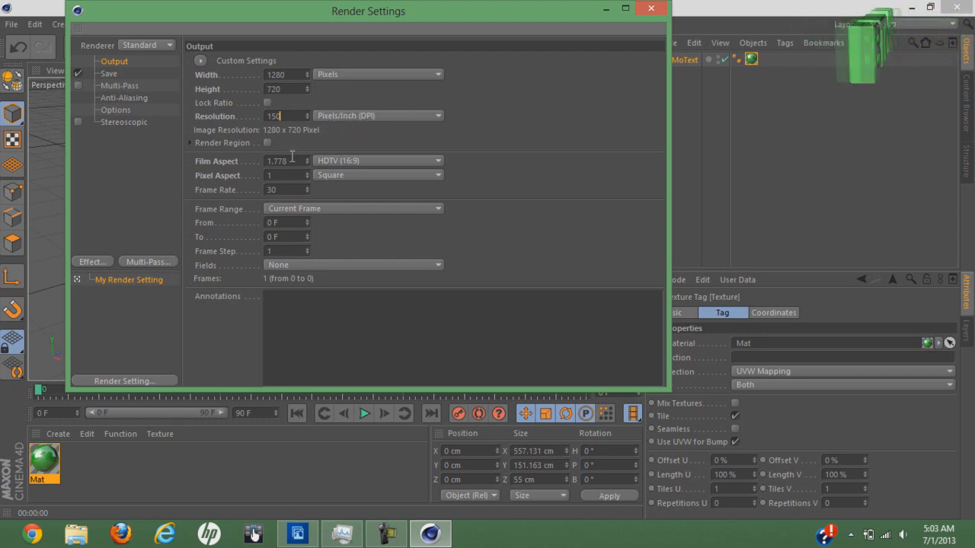
click(301, 206)
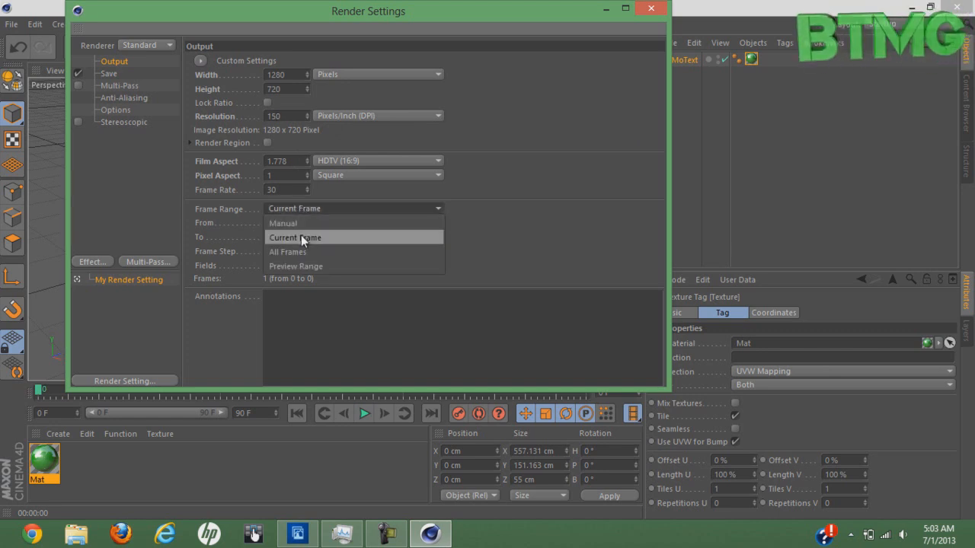
click(302, 236)
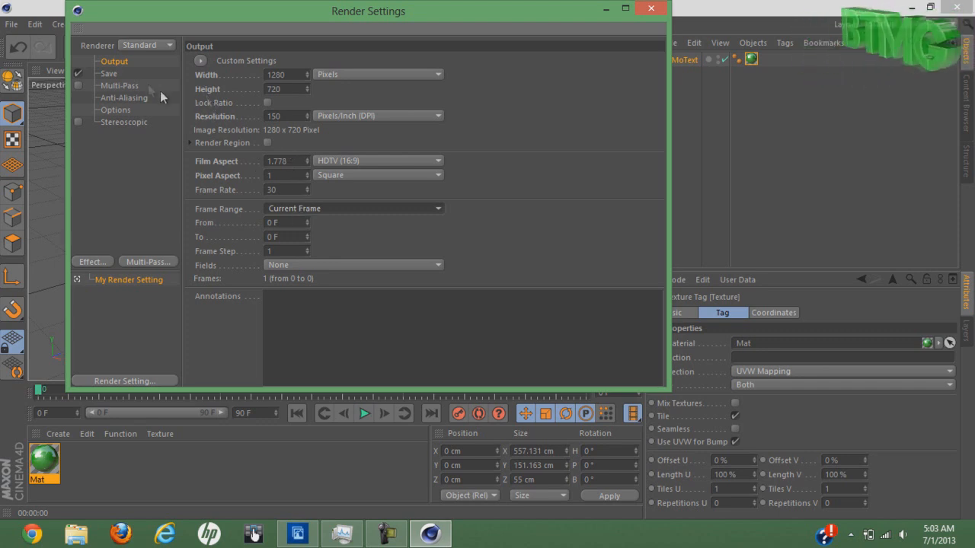
Set the render's save file to BTMG on the Desktop.
click(110, 74)
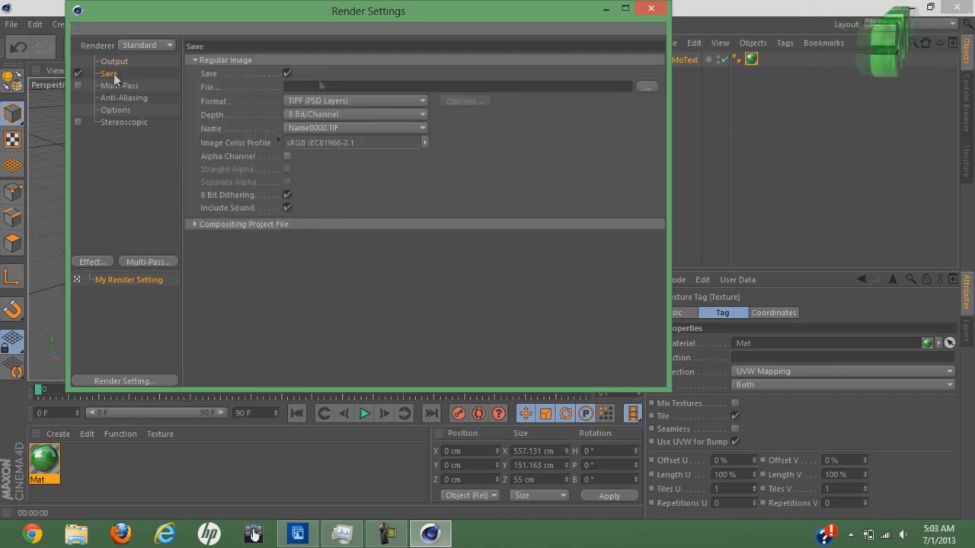
click(330, 86)
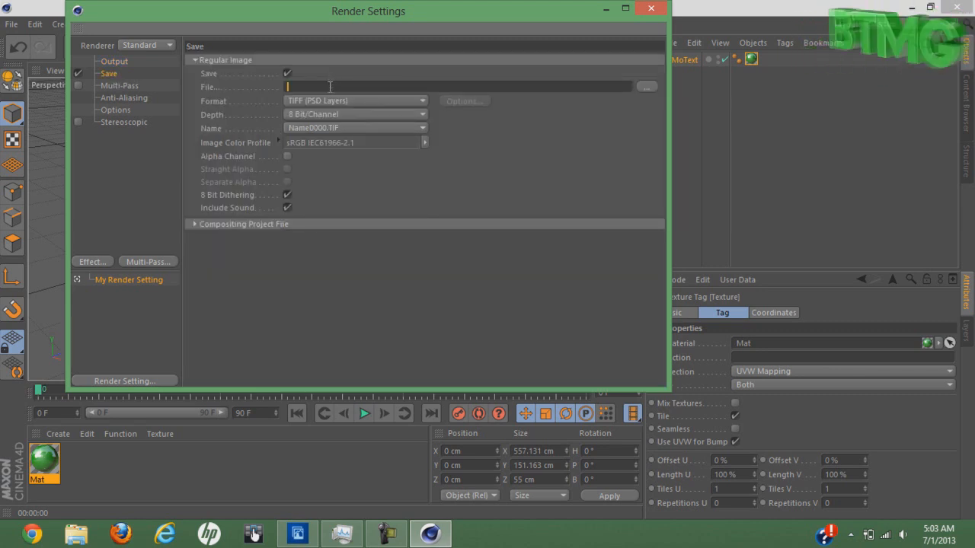
click(645, 86)
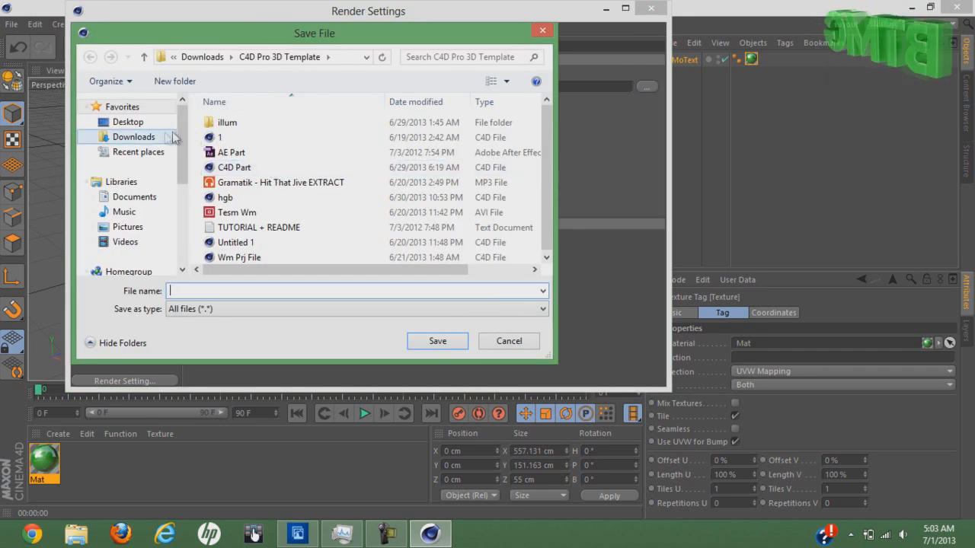
click(128, 122)
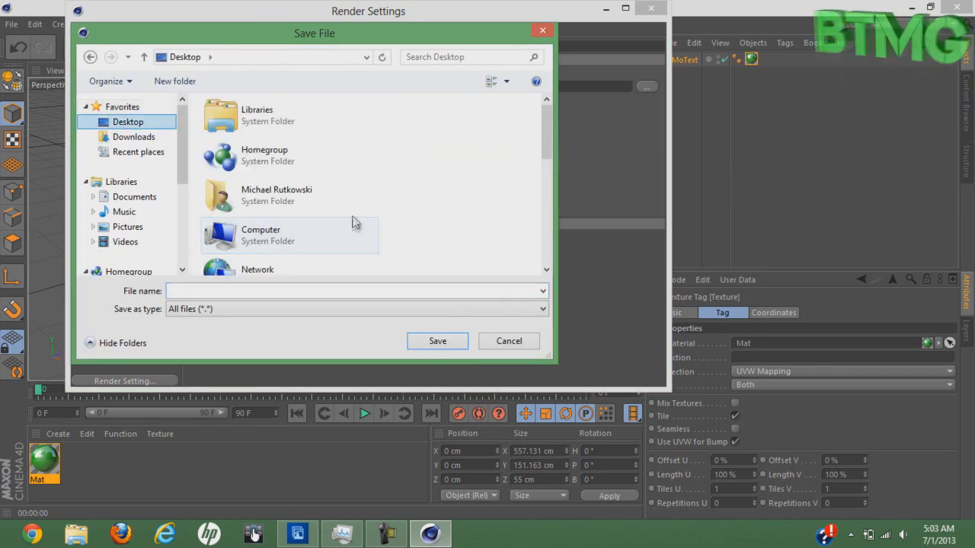
click(372, 291)
text(BTMG)
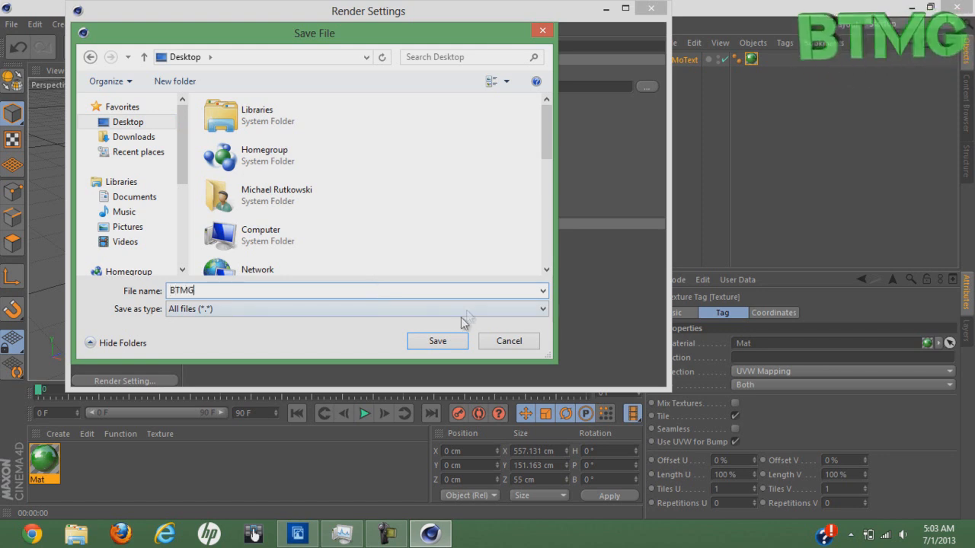
click(454, 343)
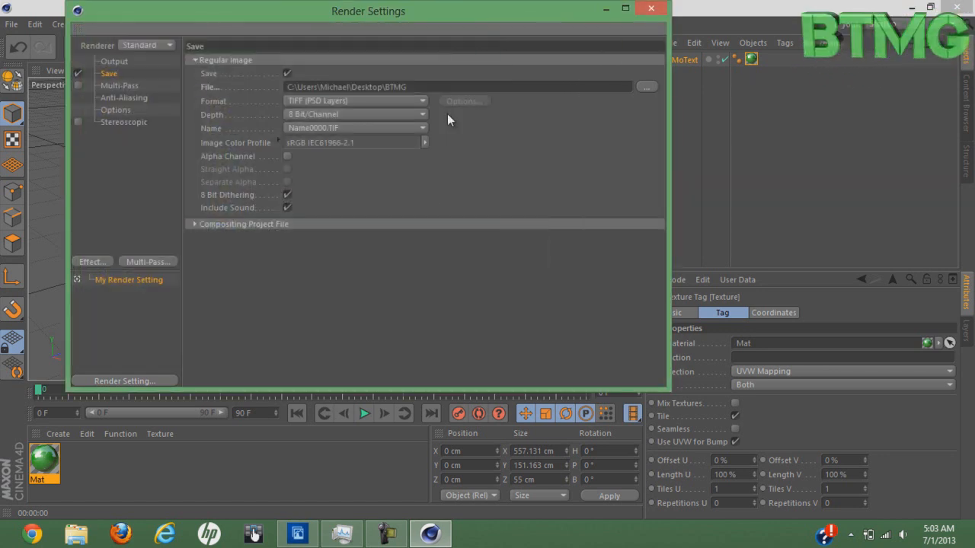
Set the saved image format to PNG and enable its alpha channel.
click(389, 96)
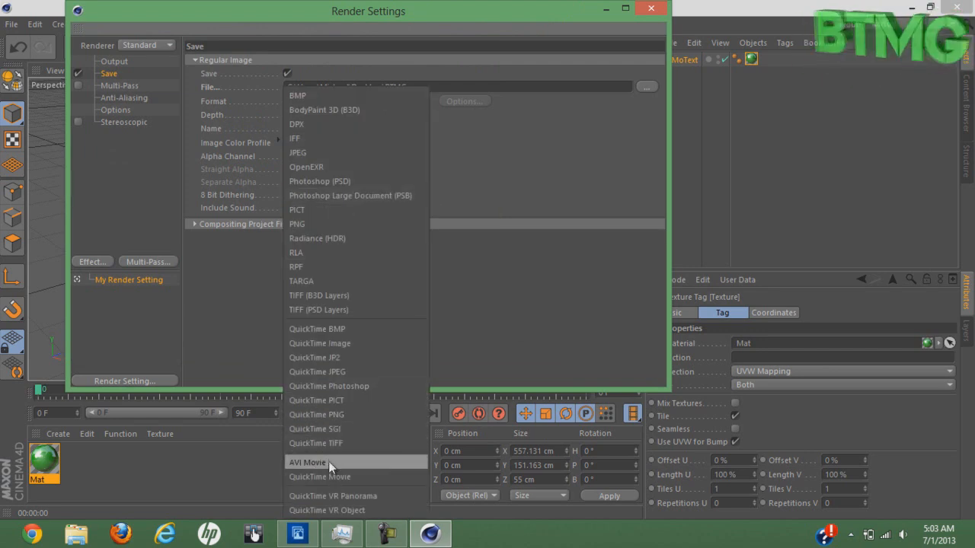
click(316, 223)
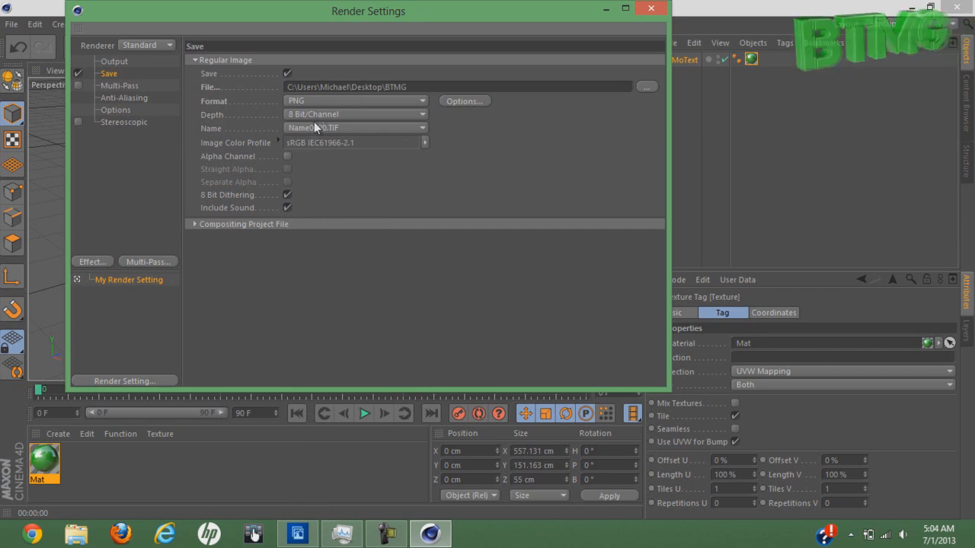
click(287, 157)
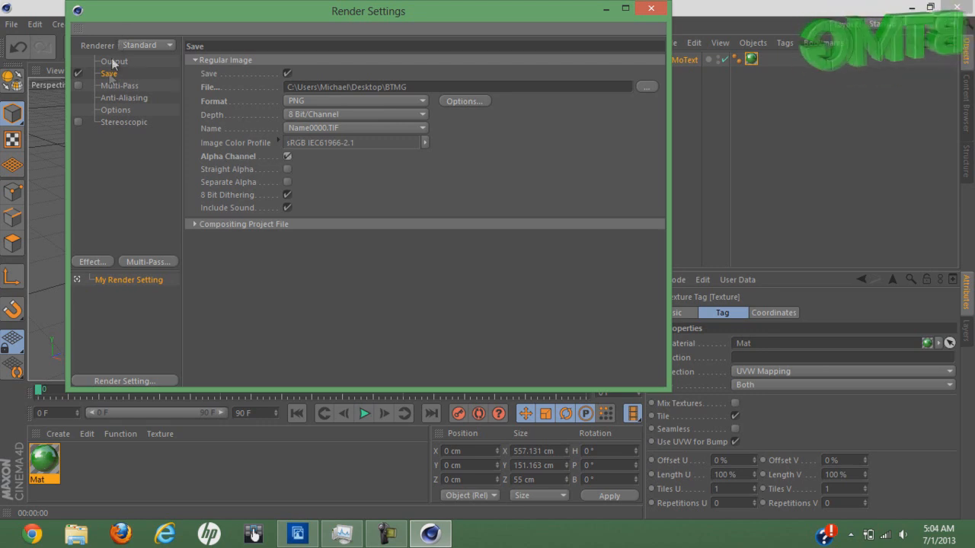
Add the Ambient Occlusion effect to the render settings and close them.
click(108, 85)
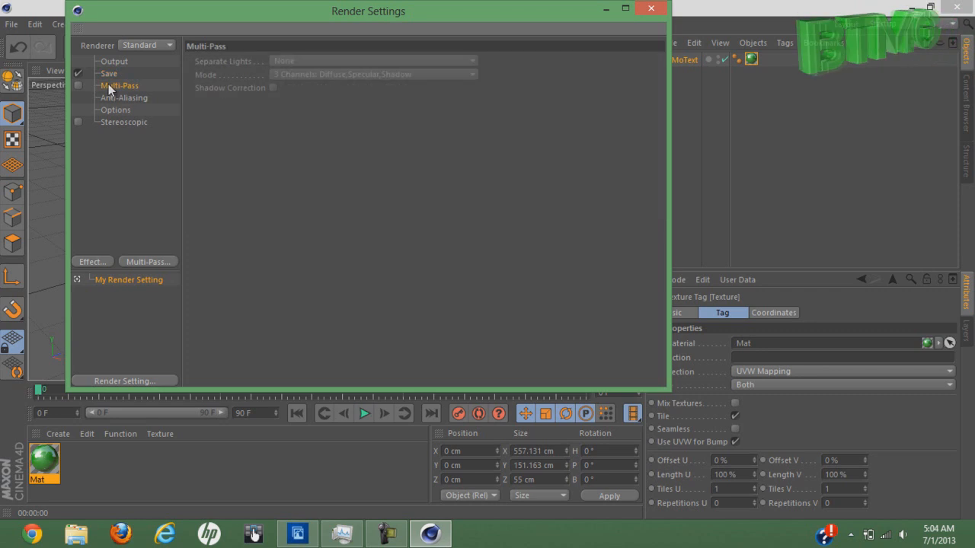
click(86, 262)
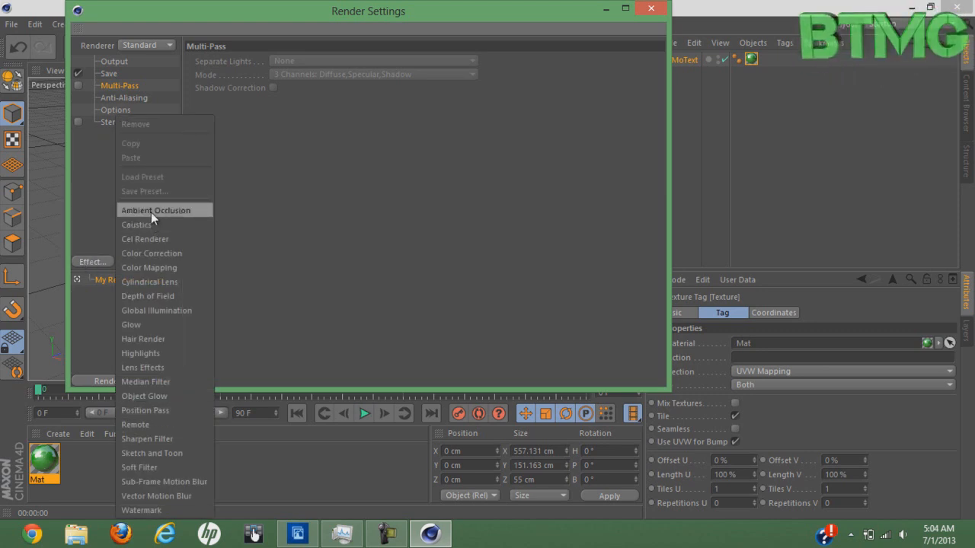
click(92, 235)
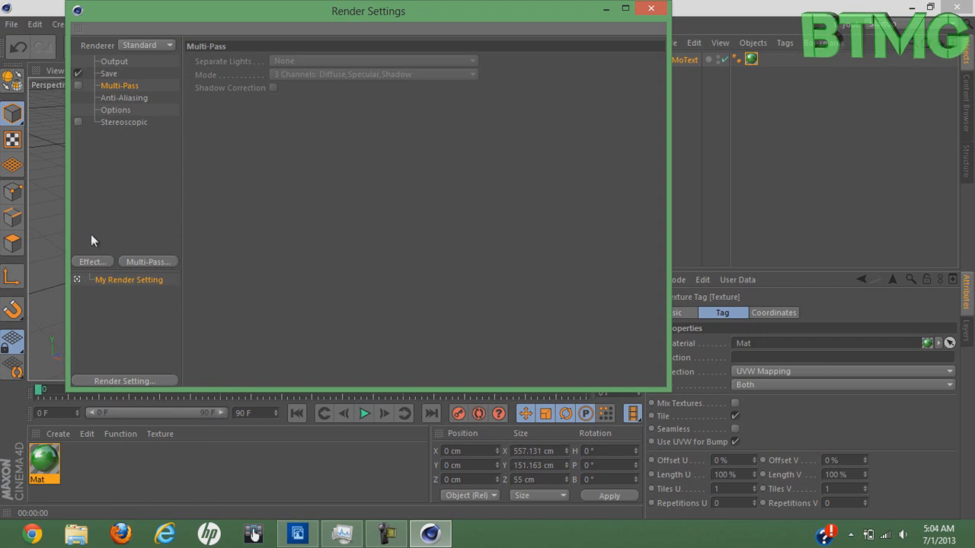
click(94, 259)
click(173, 208)
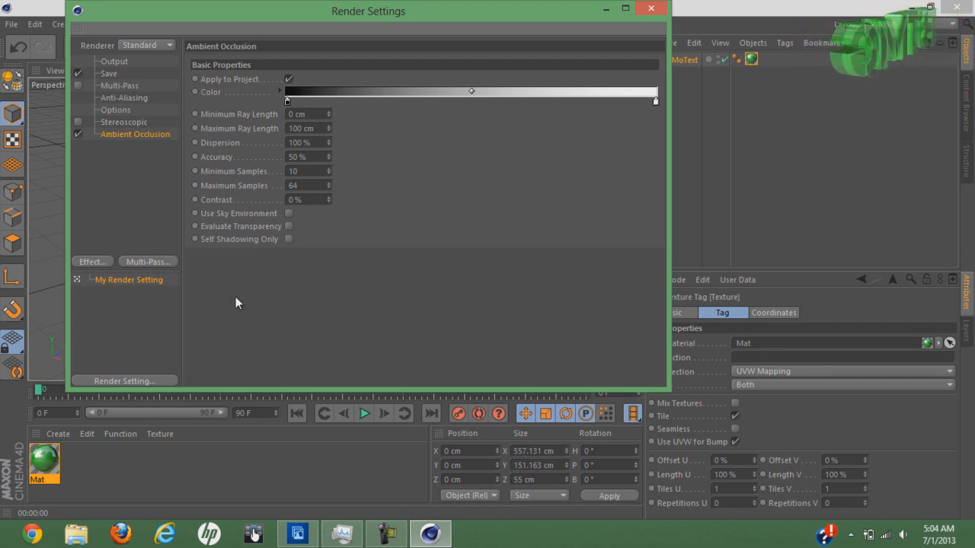
click(657, 12)
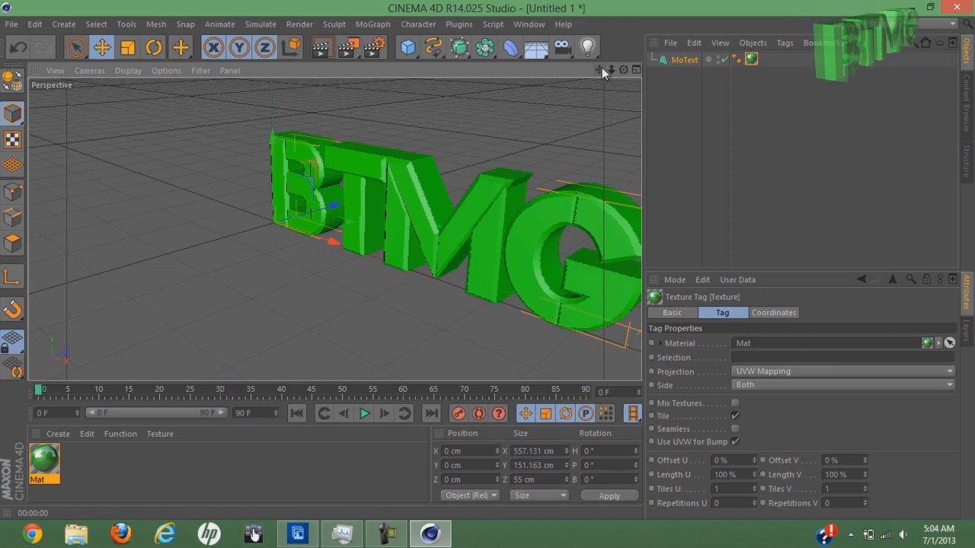
Duplicate the MoText object in the object hierarchy.
drag(599, 69, 487, 260)
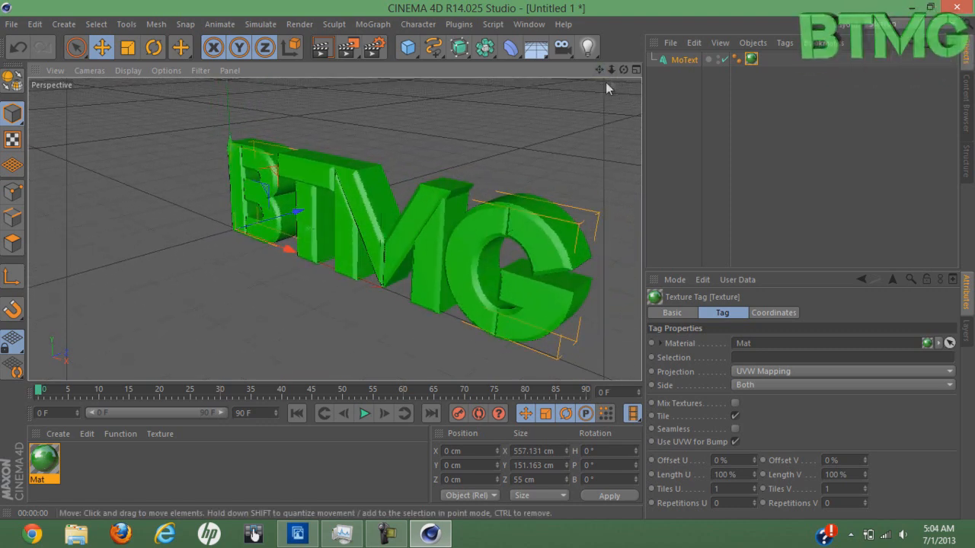
drag(625, 69, 492, 265)
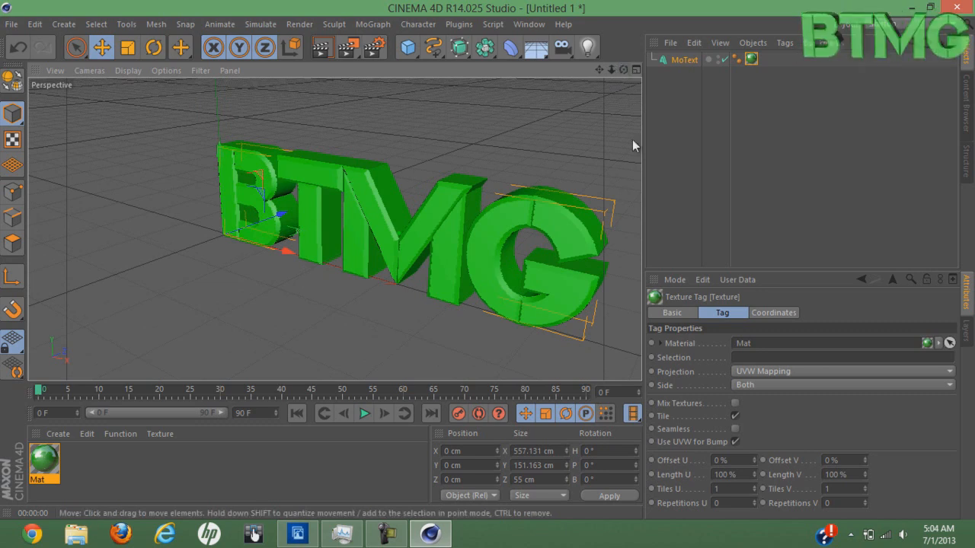
click(688, 85)
click(684, 64)
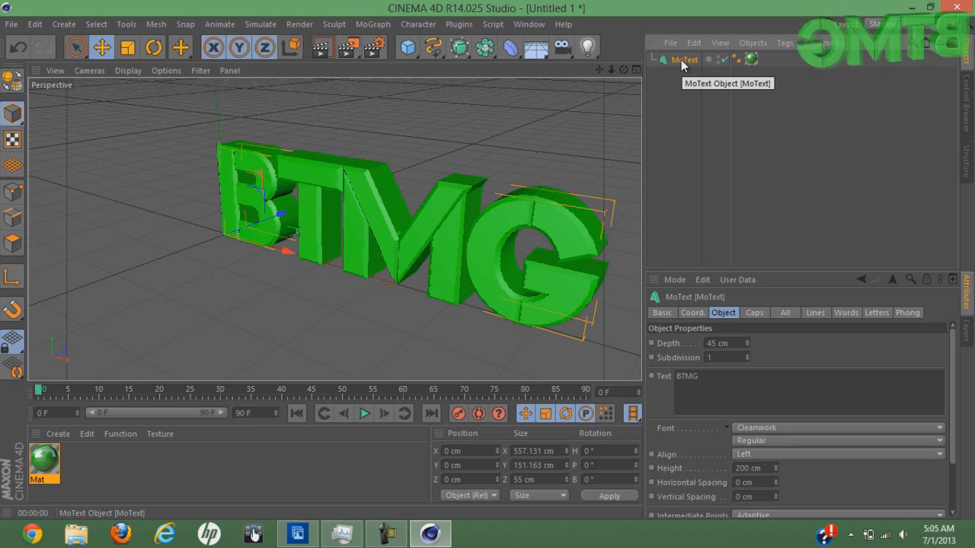
ctrl+drag(684, 65, 681, 76)
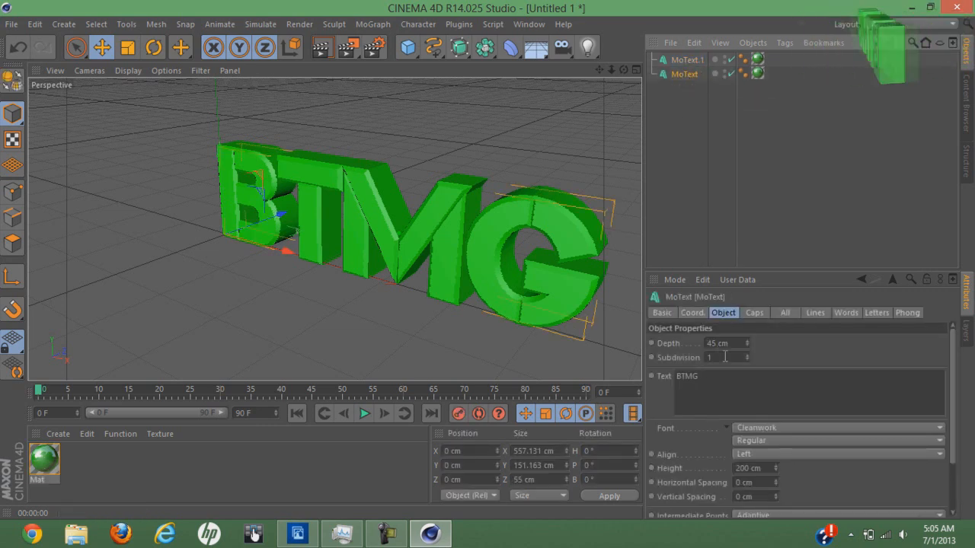
Set the Z position of the MoText object to -45 cm, leaving the MoText.1 copy in place.
click(694, 313)
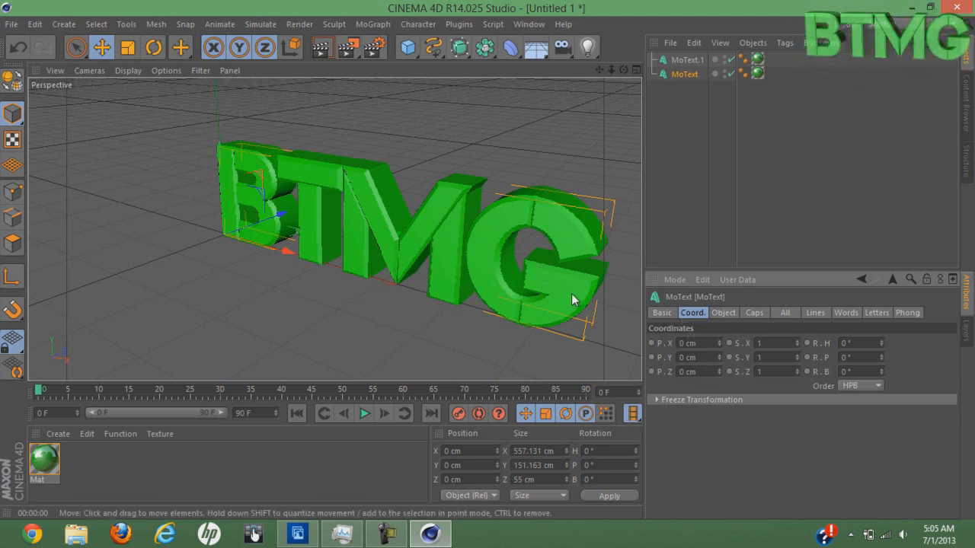
click(719, 374)
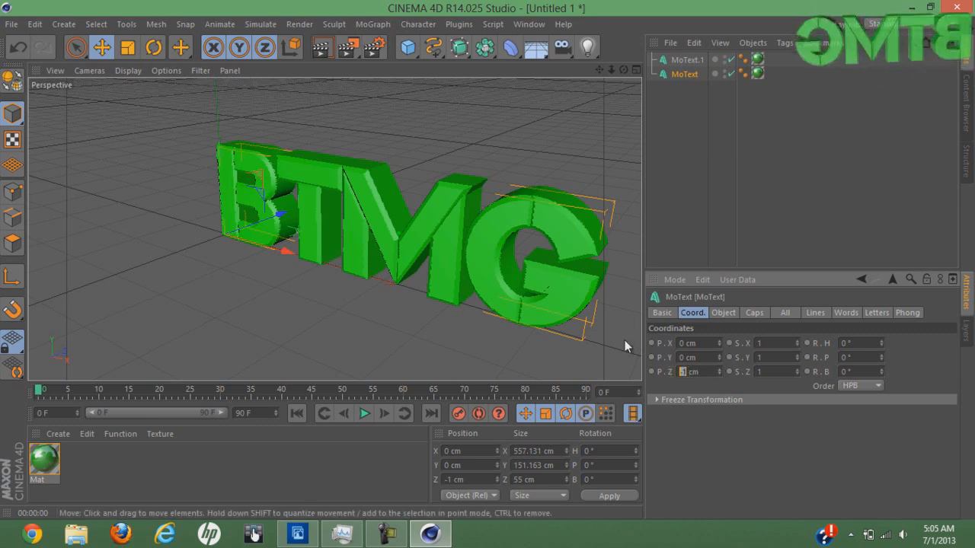
text(-45)
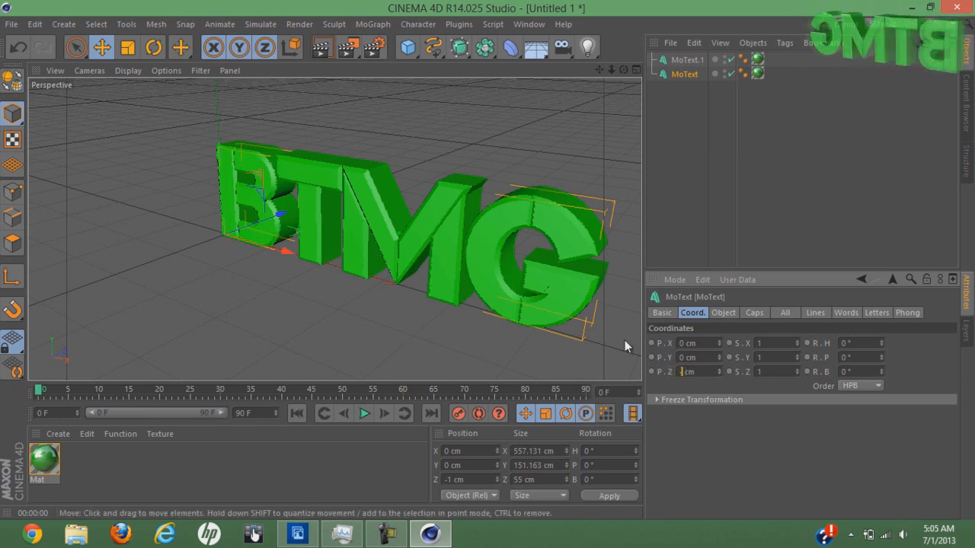
key(Return)
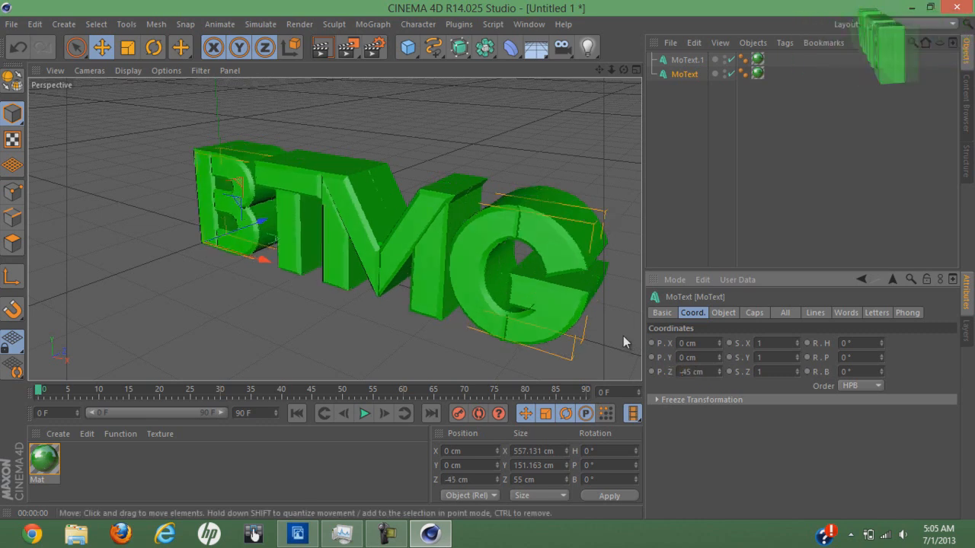
Switch to File Explorer and open the HDRI folder inside the Temp folder on the Desktop.
click(757, 73)
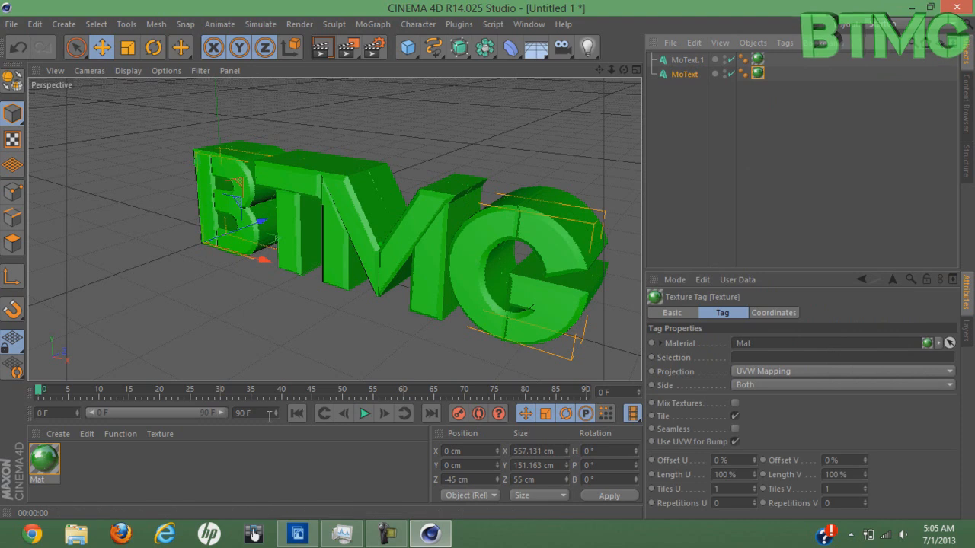
click(82, 476)
click(74, 536)
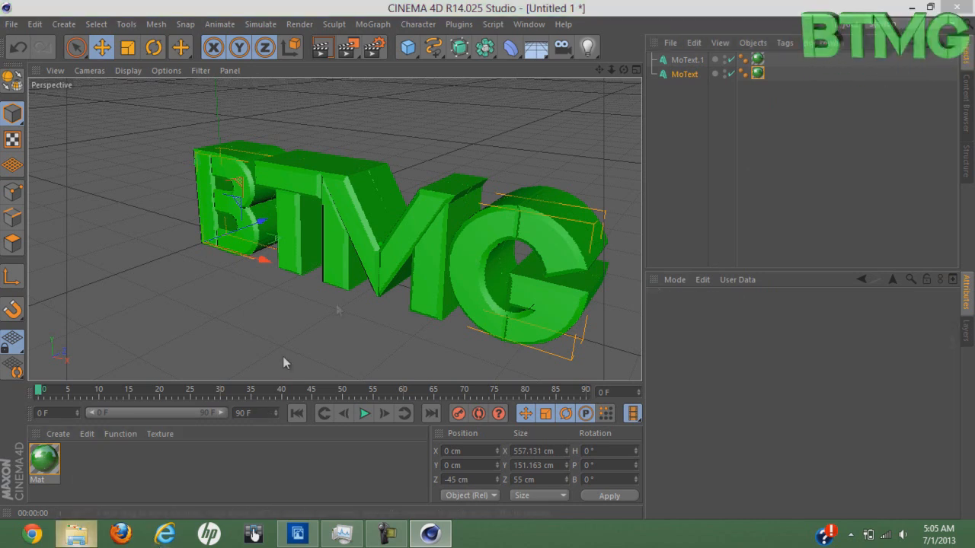
click(76, 179)
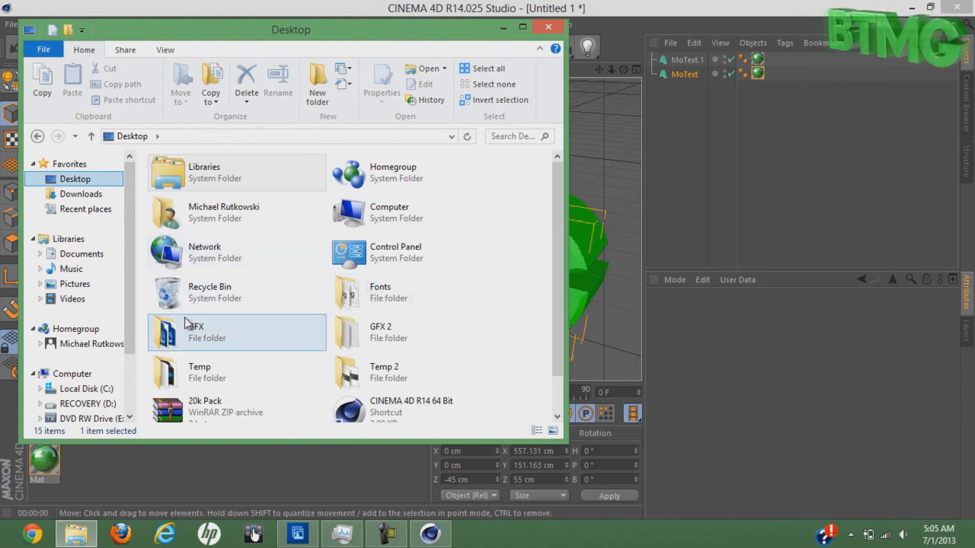
click(198, 359)
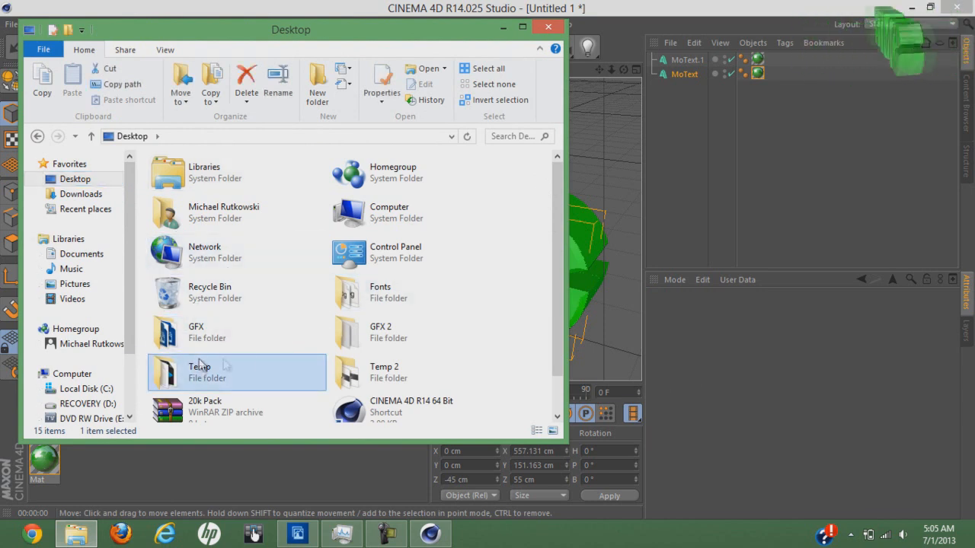
double_click(240, 362)
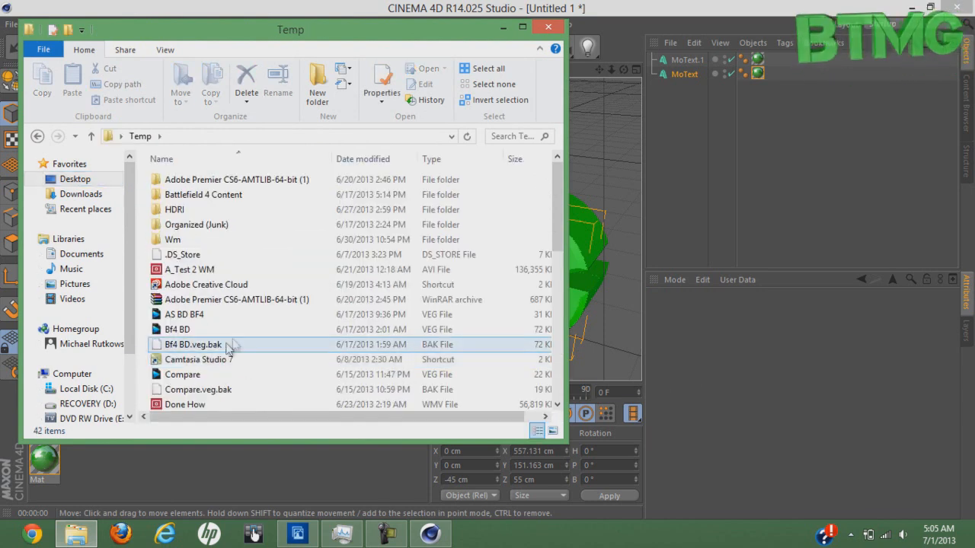
double_click(211, 209)
Import studio015.hdr as a new material without copying it to the project location, and assign it to the MoText object.
drag(558, 221, 559, 339)
click(217, 402)
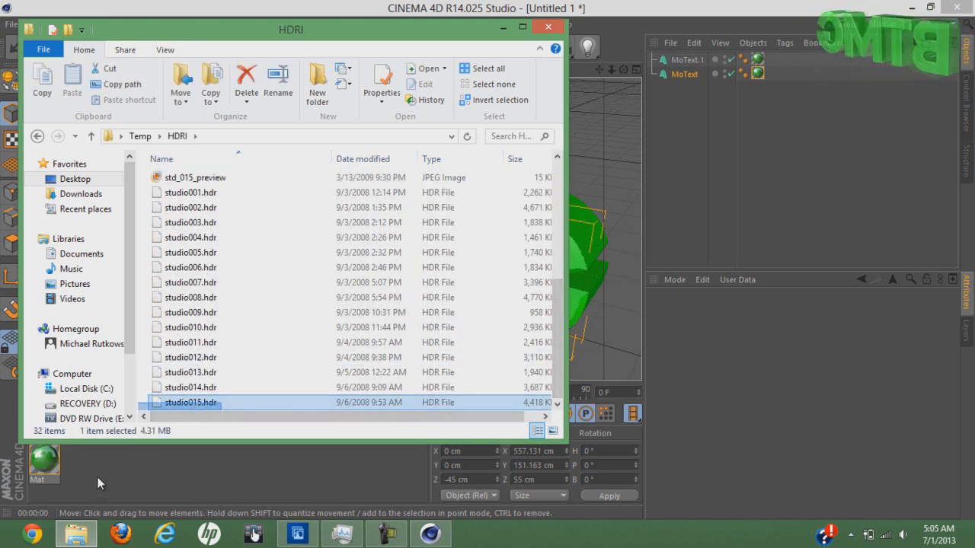
drag(174, 406, 112, 464)
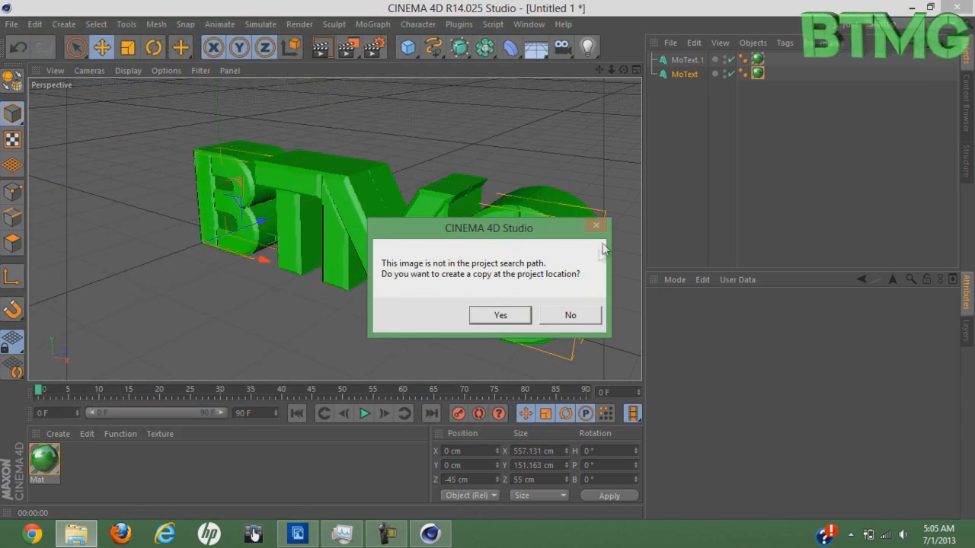
click(563, 315)
drag(84, 478, 758, 74)
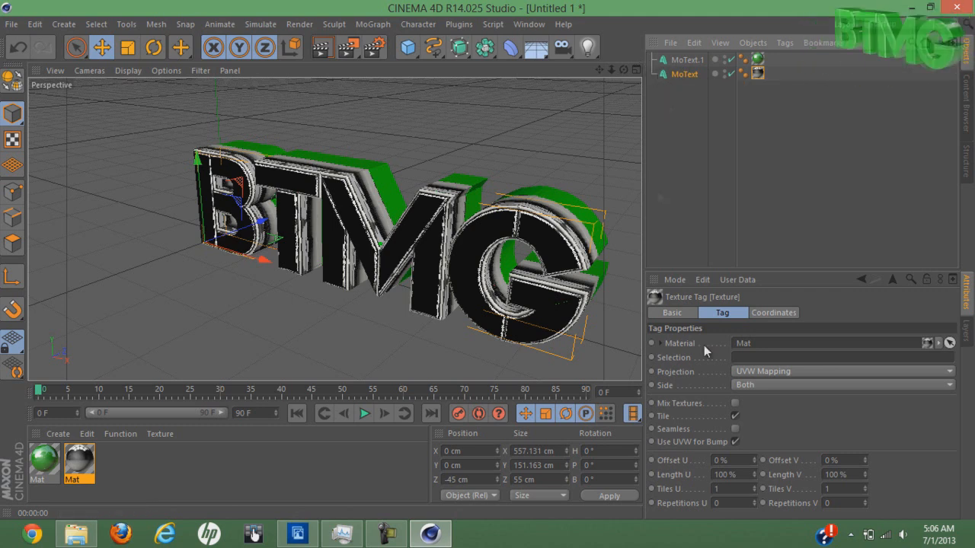
Set the Z position of the MoText object to 45 cm.
click(672, 74)
drag(692, 372, 542, 367)
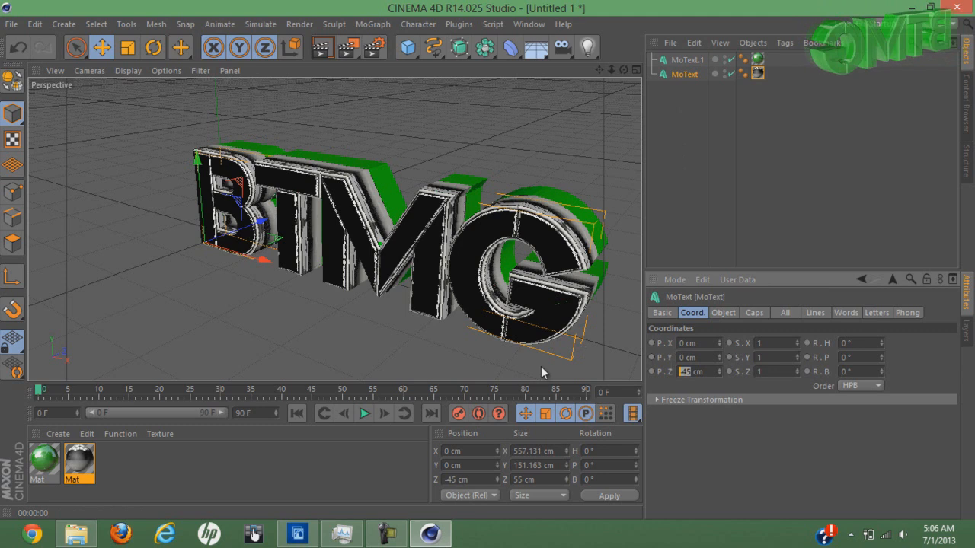
text(45)
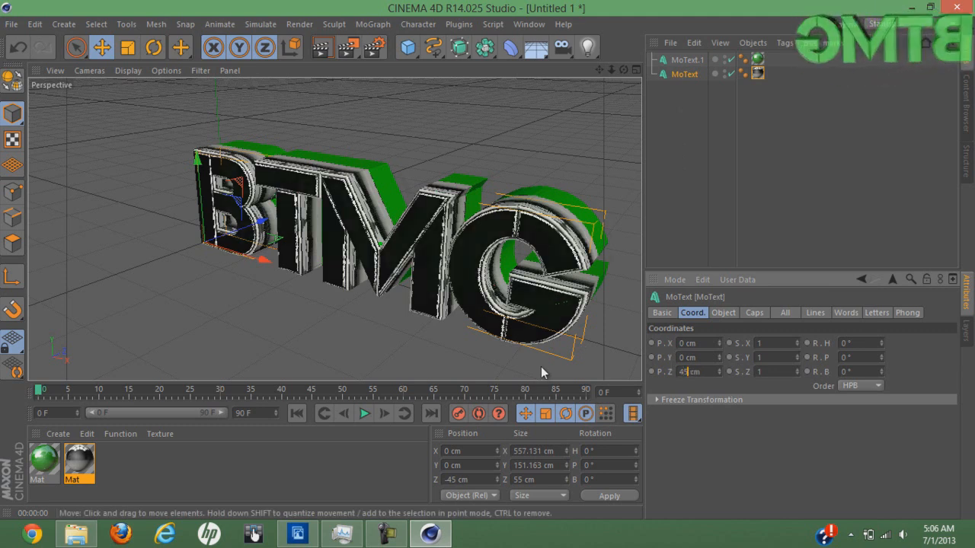
key(Return)
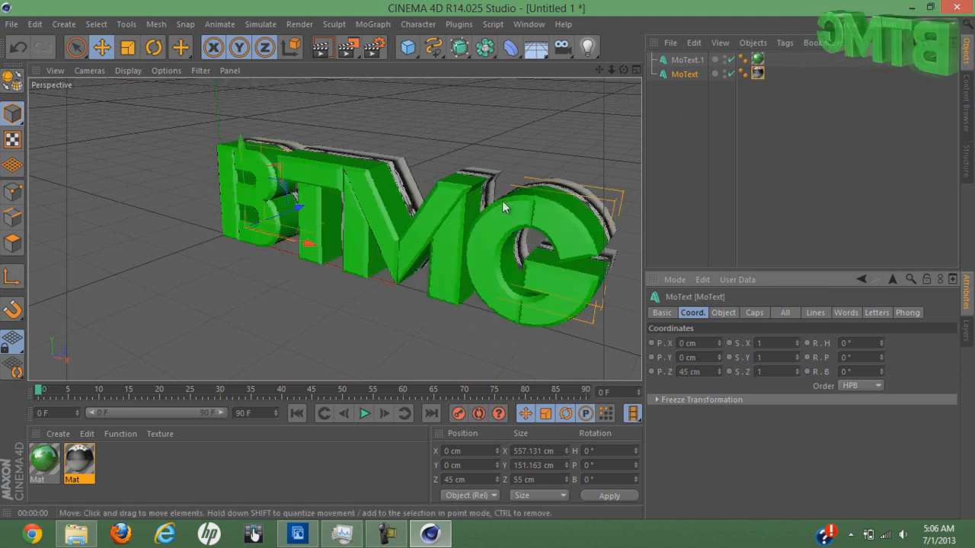
Render a preview of the text in the viewport and render the scene to the Picture Viewer.
key(ctrl+r)
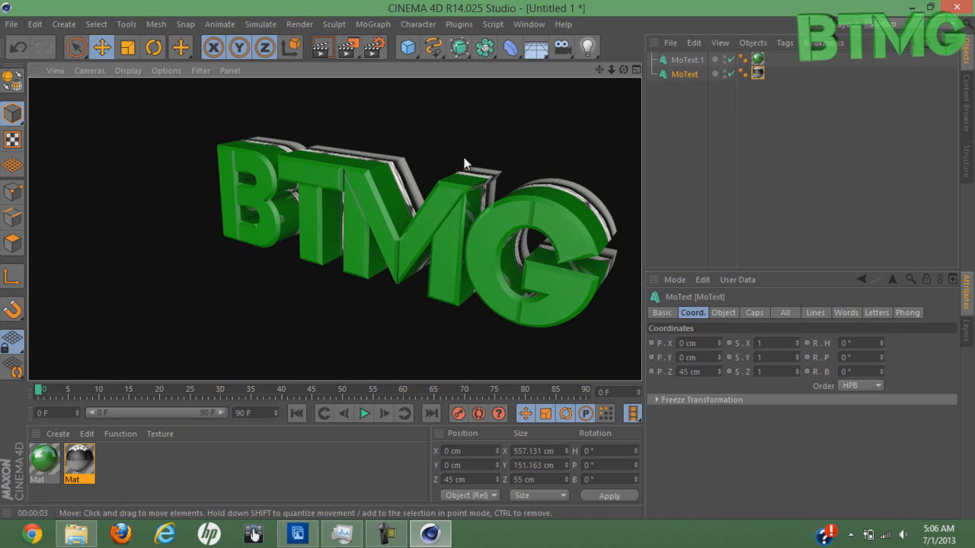
click(352, 51)
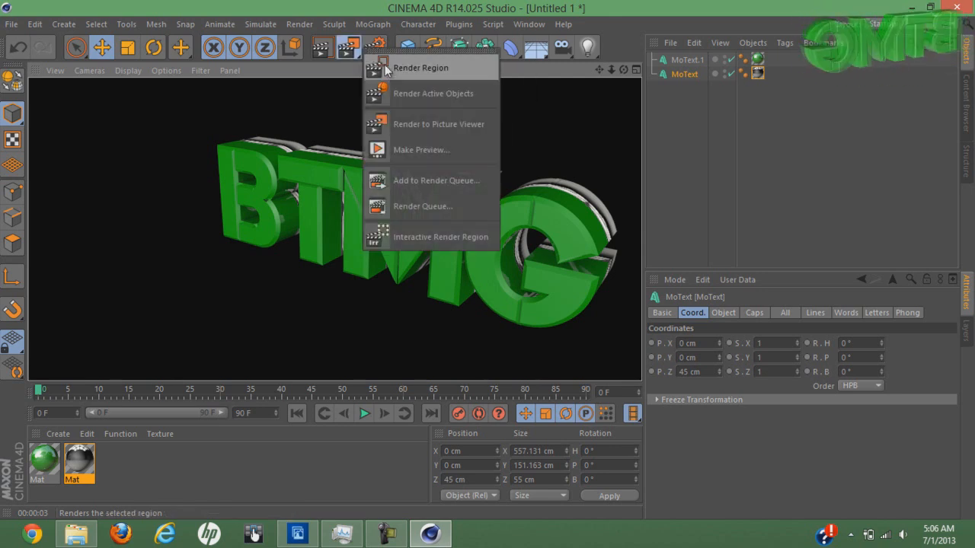
click(354, 50)
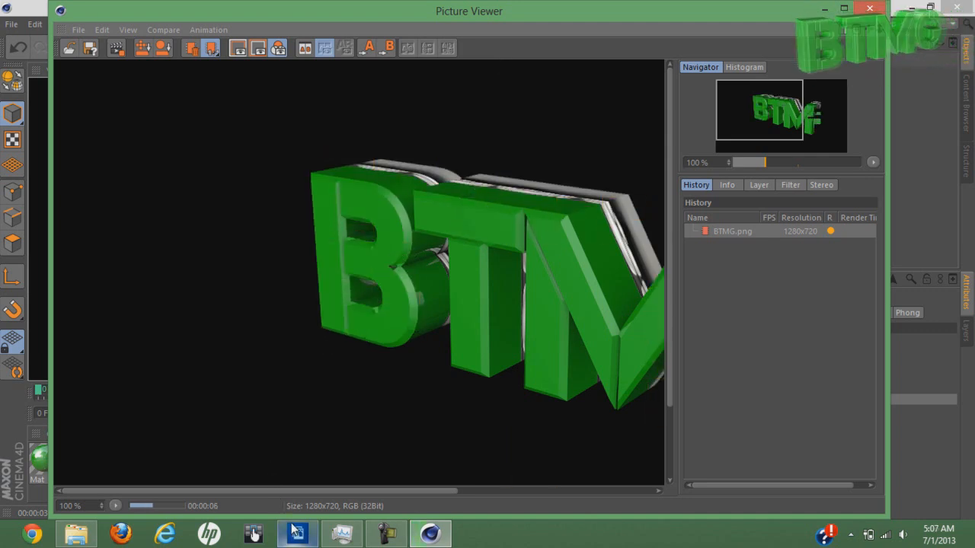
Switch to Photoshop Elements and create a new blank document of 8.533 x 4.8 inches.
mouse_move(291, 524)
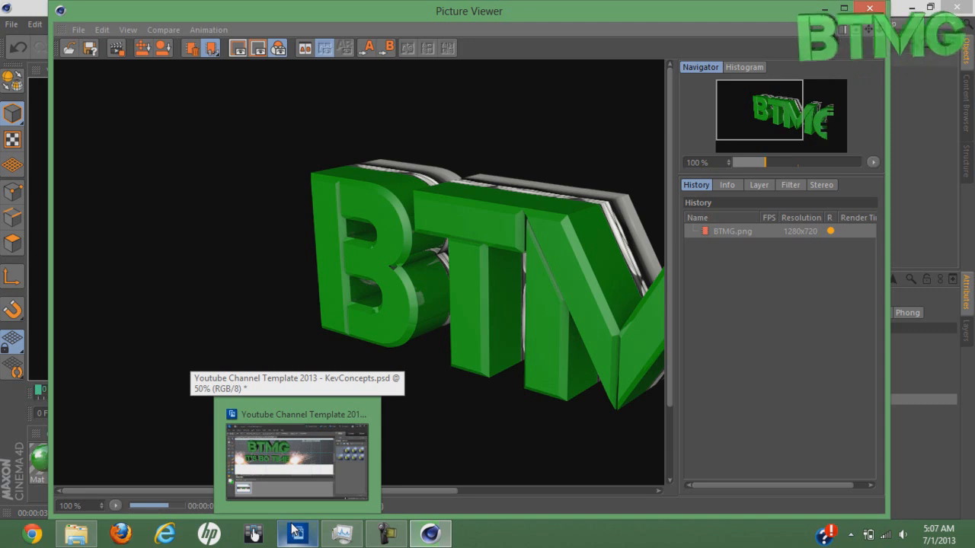
click(292, 529)
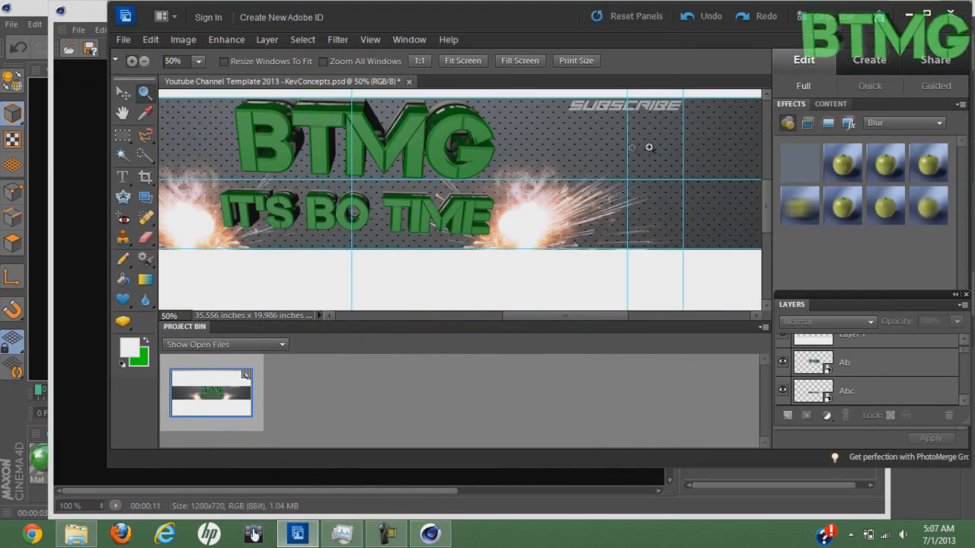
click(414, 159)
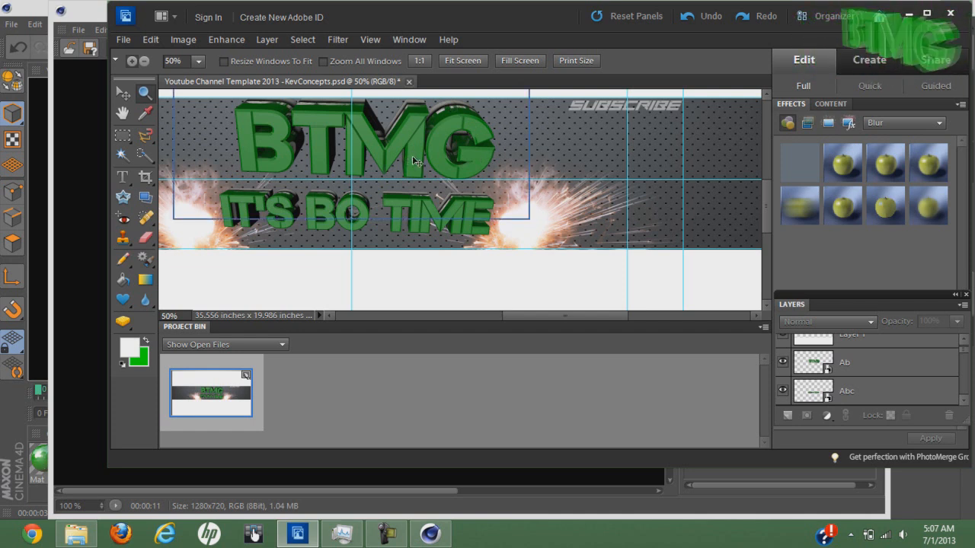
key(ctrl+n)
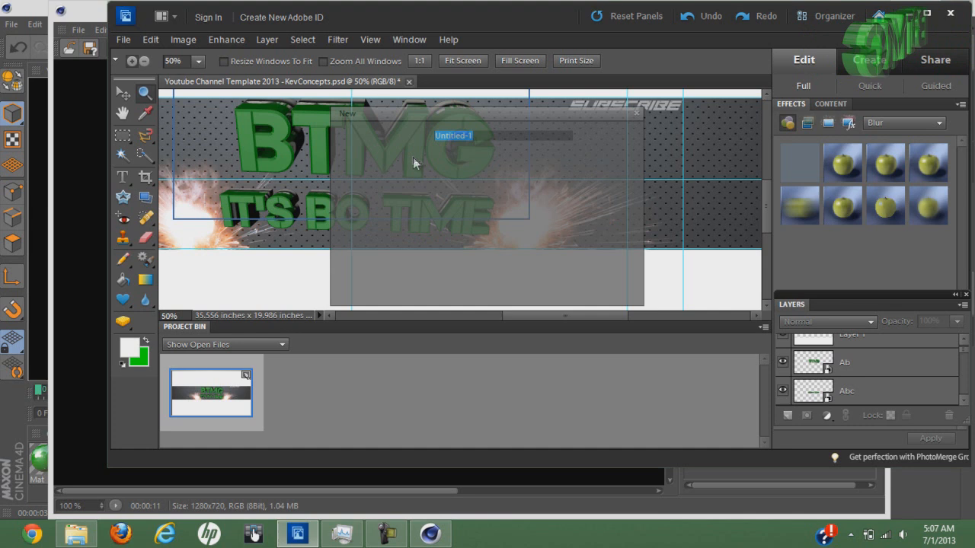
click(609, 135)
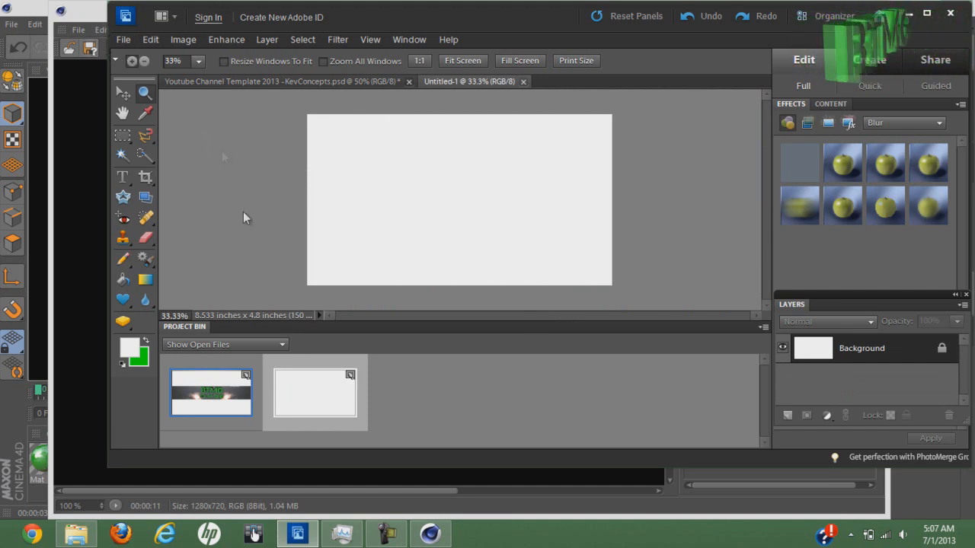
click(426, 535)
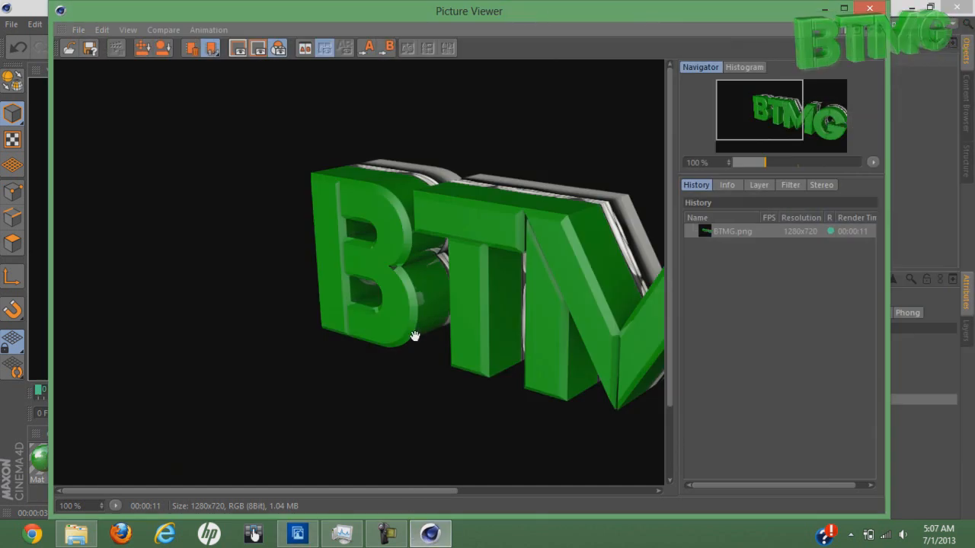
click(296, 542)
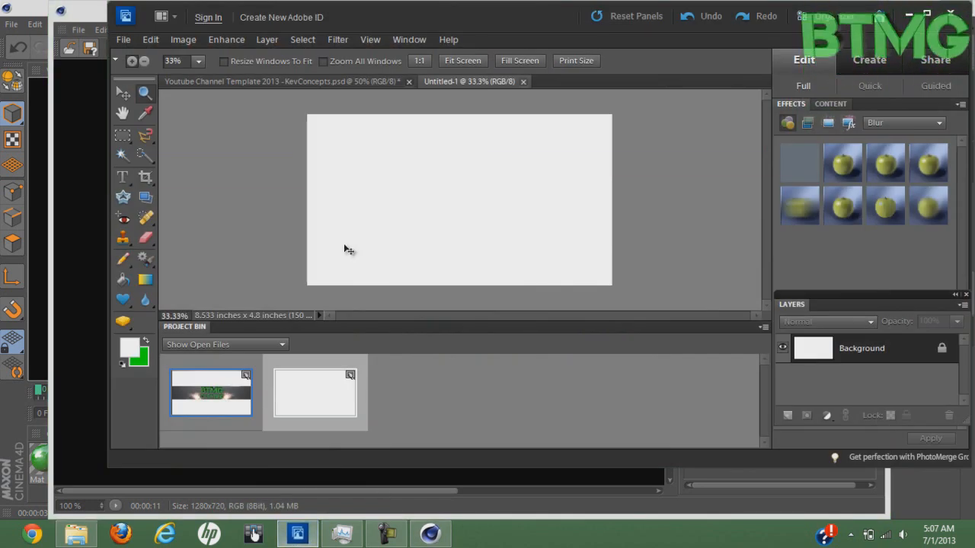
key(ctrl+o)
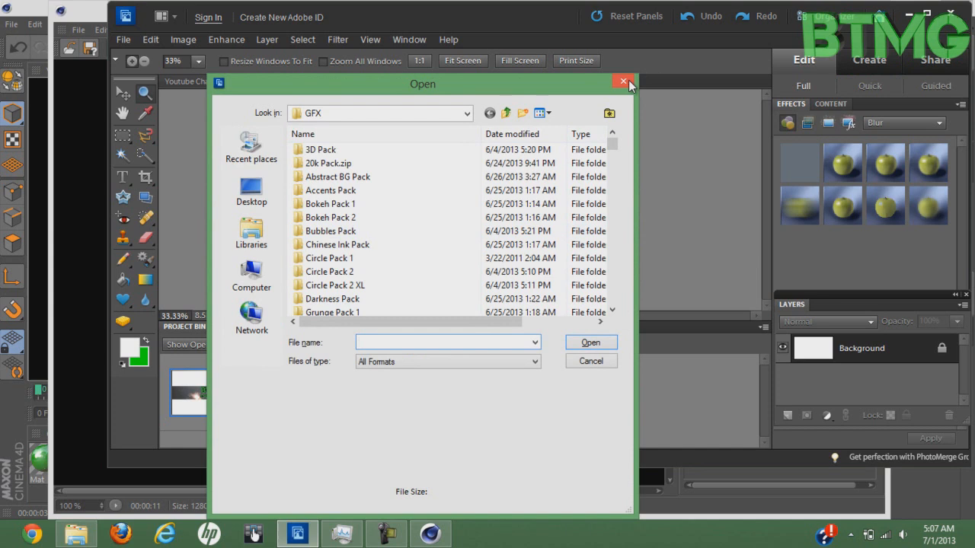
click(626, 81)
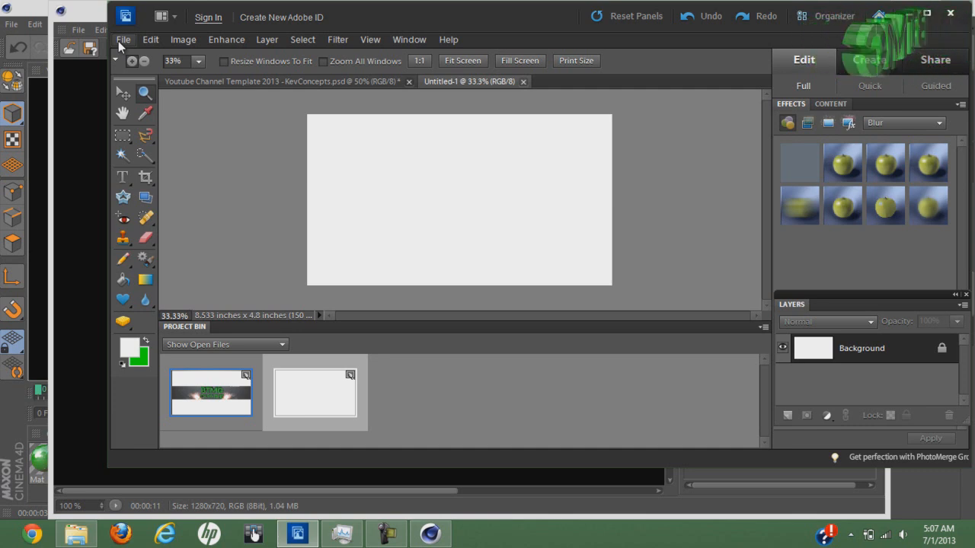
Place the BTMG PNG from the Desktop into the new document, move it horizontally to about X 462 px, and commit the placement.
click(120, 40)
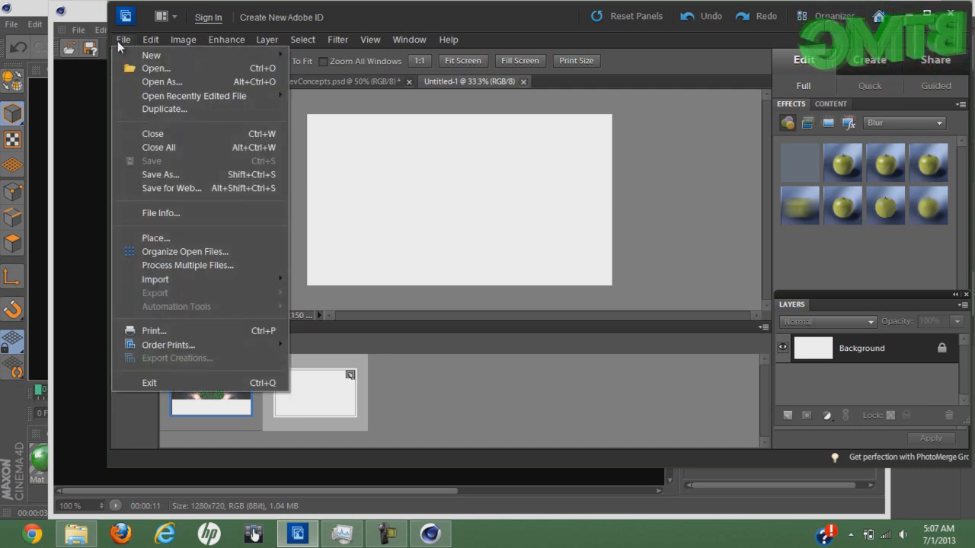
click(154, 237)
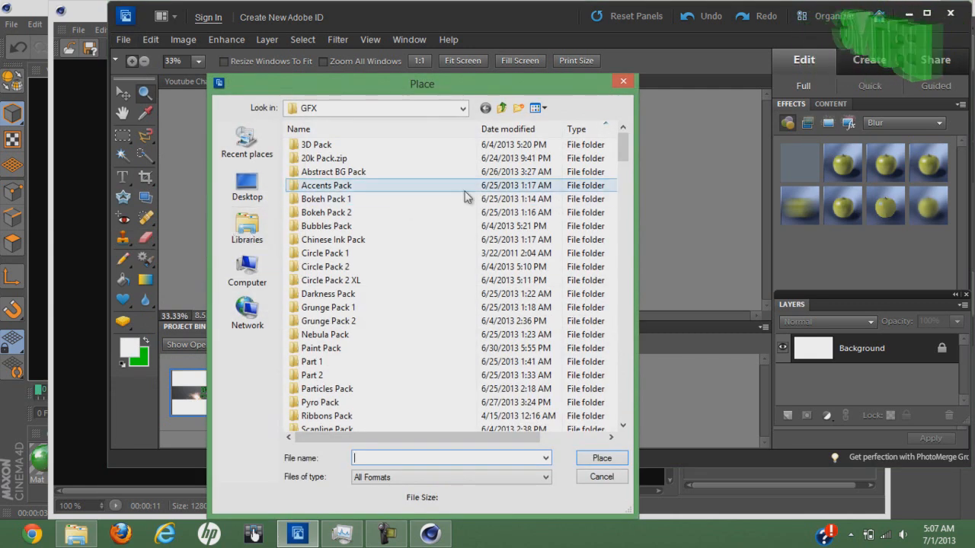
click(246, 190)
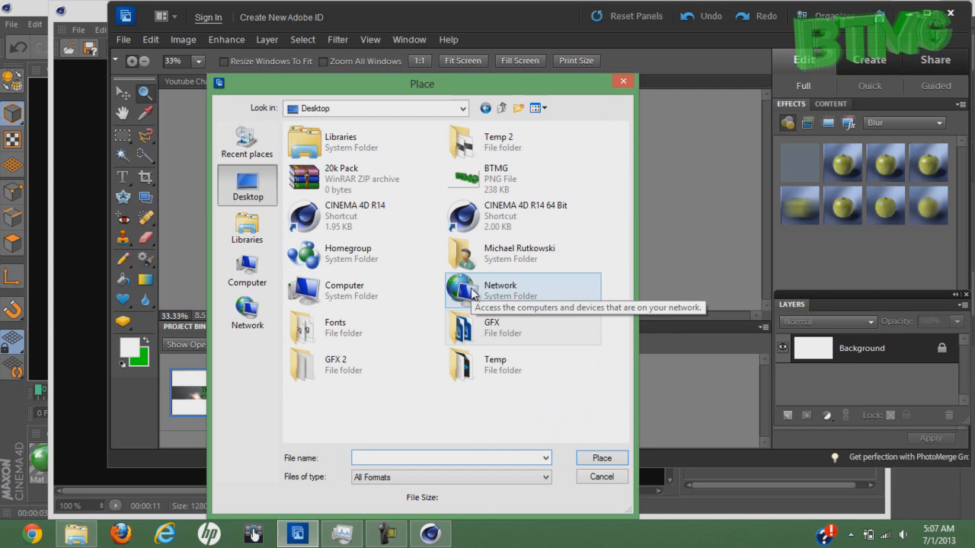
click(466, 178)
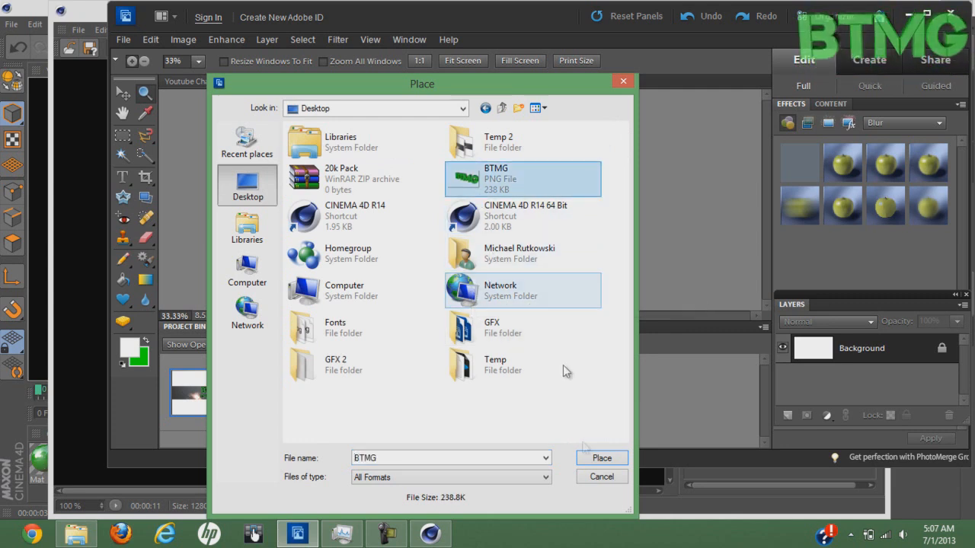
click(601, 459)
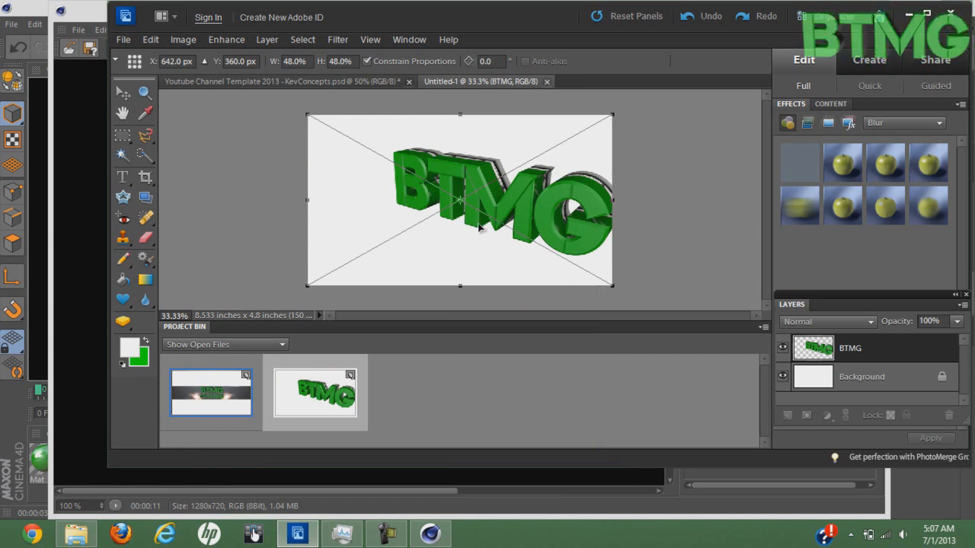
drag(417, 184, 374, 184)
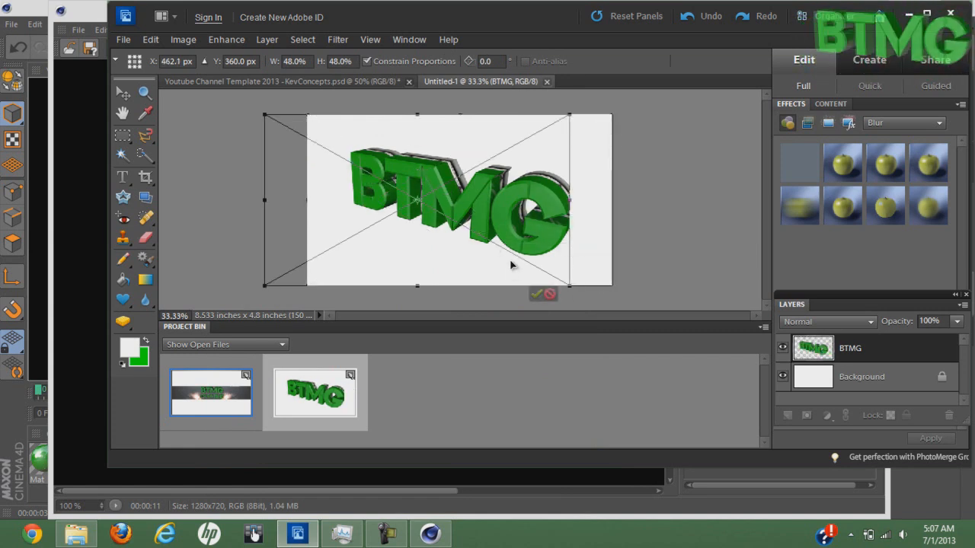
click(535, 293)
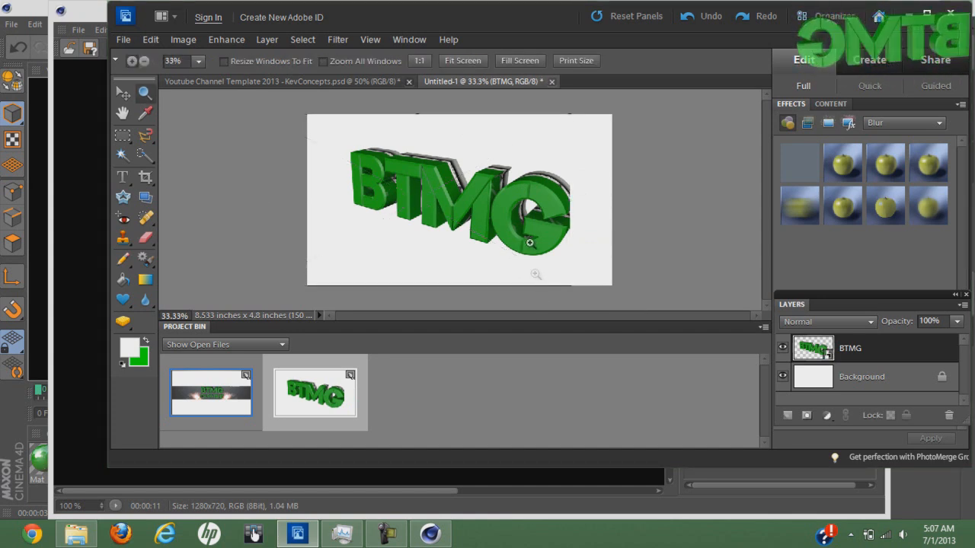
Move the BTMG layer toward the lower right of the canvas with the Move tool, and deselect the layer.
click(122, 92)
drag(392, 185, 449, 205)
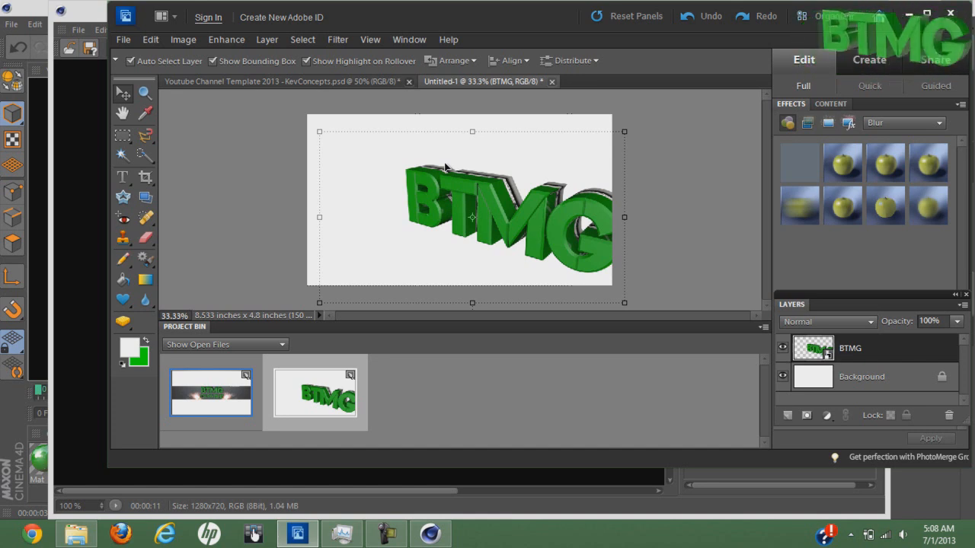
click(683, 194)
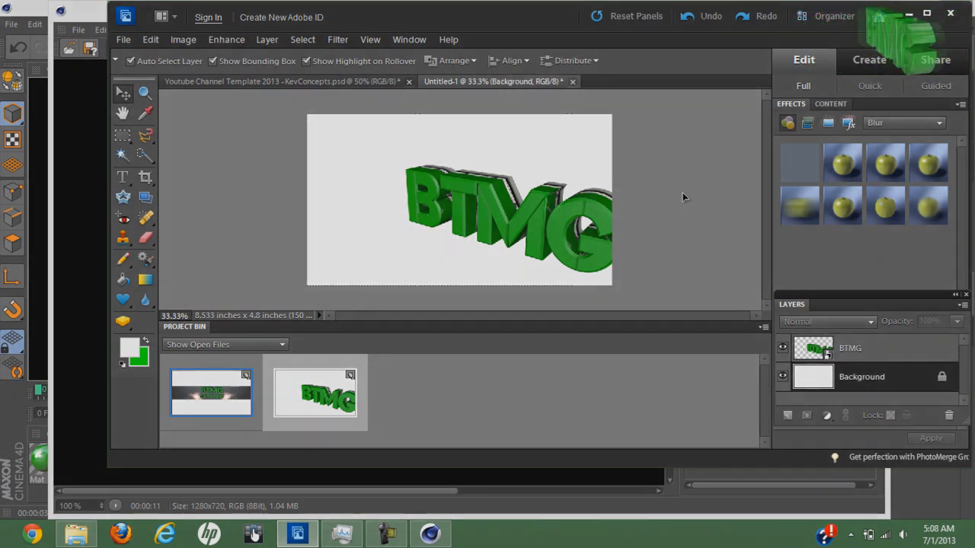